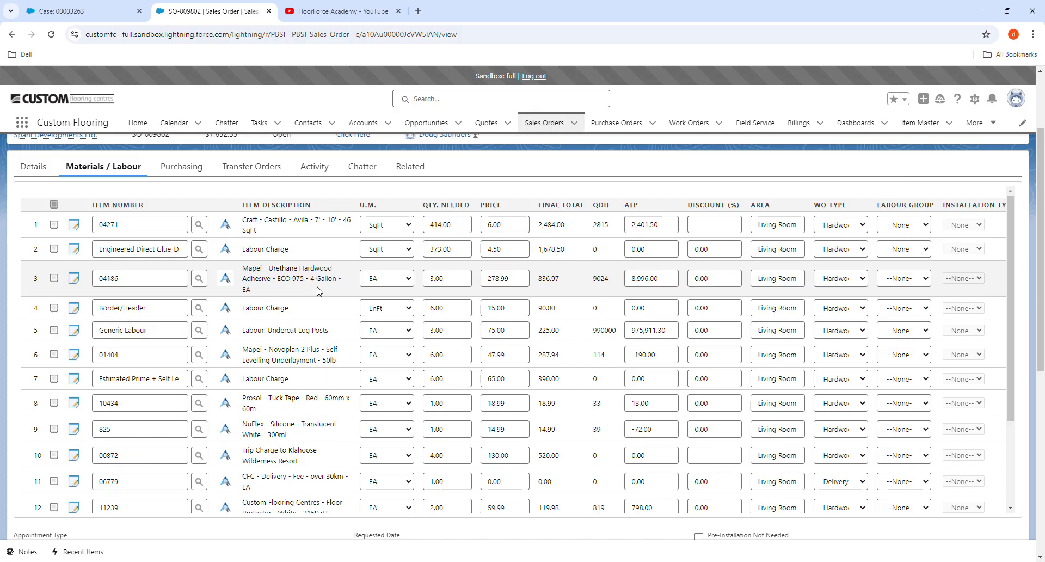
- Open SO-009802's Purchasing tab and review its nine stock lines and purchase orders
scroll(319, 329, up, 1)
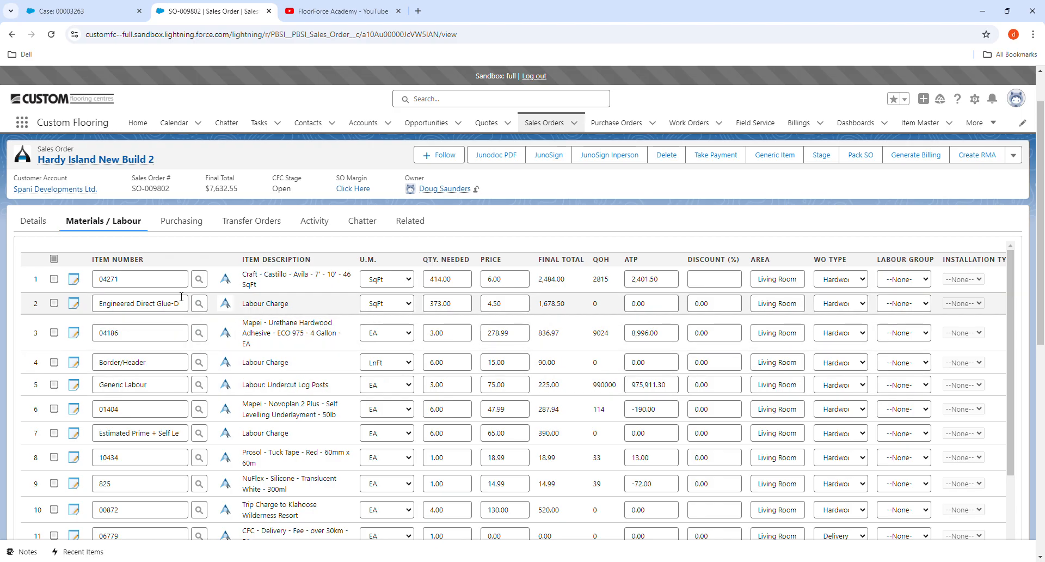
click(183, 228)
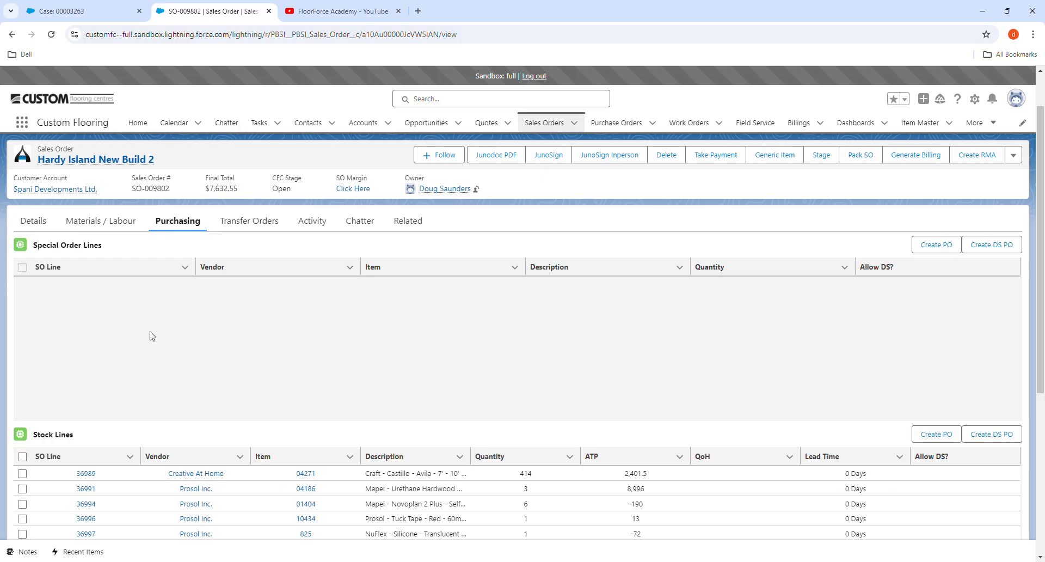
scroll(187, 370, down, 1)
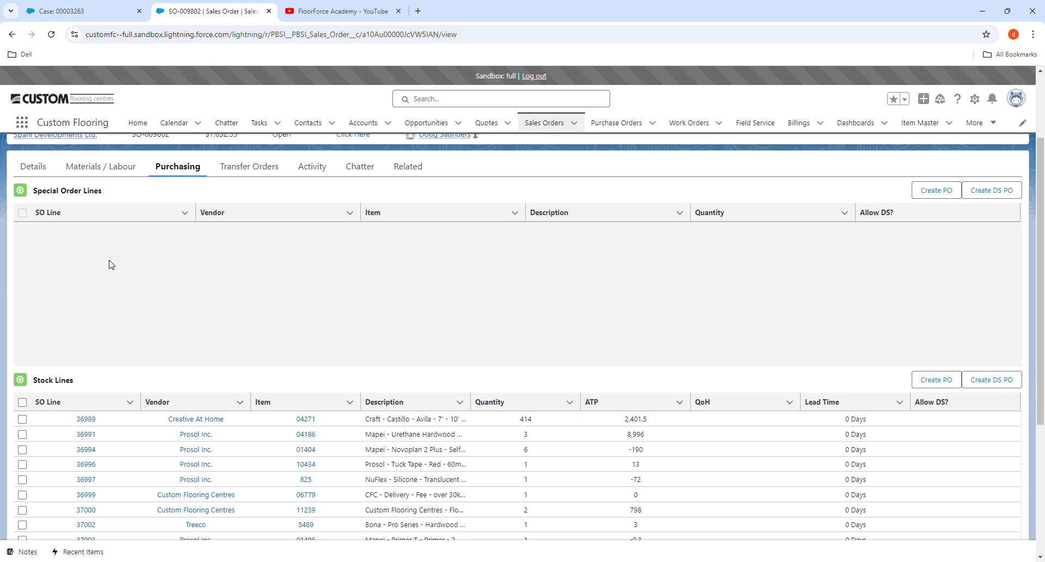
scroll(136, 365, down, 4)
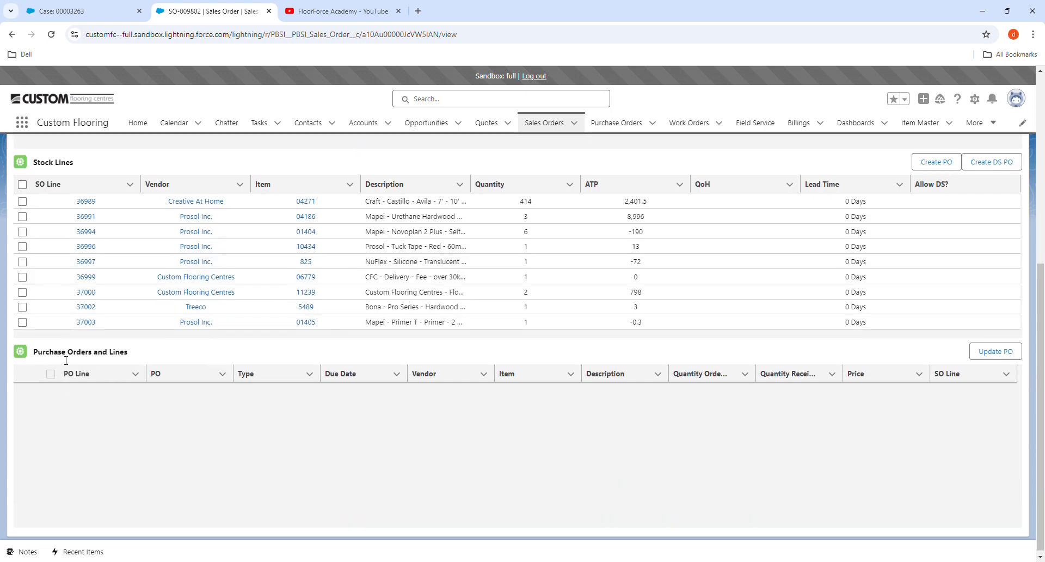
scroll(297, 381, up, 1)
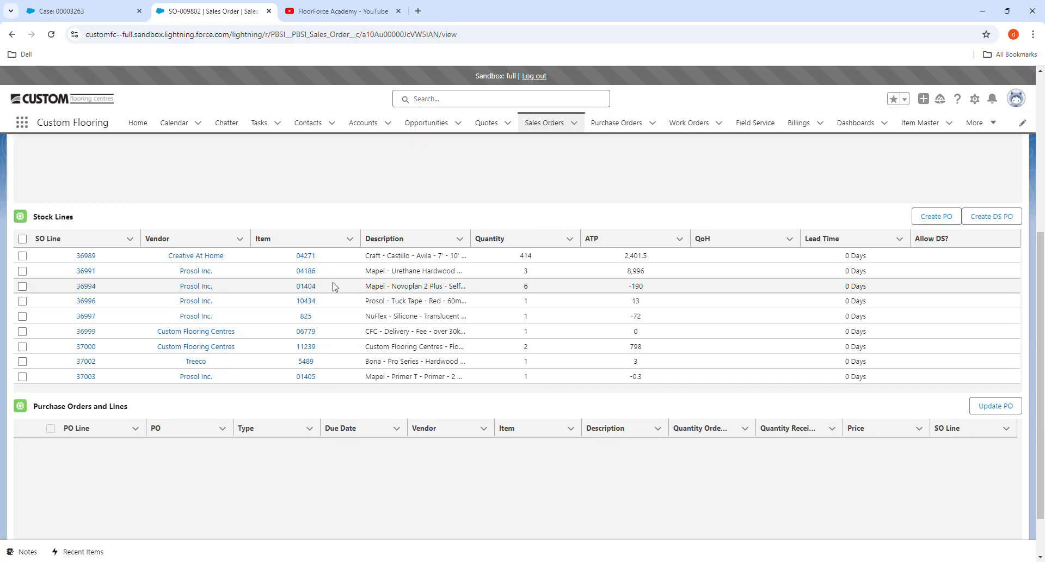
scroll(335, 287, up, 1)
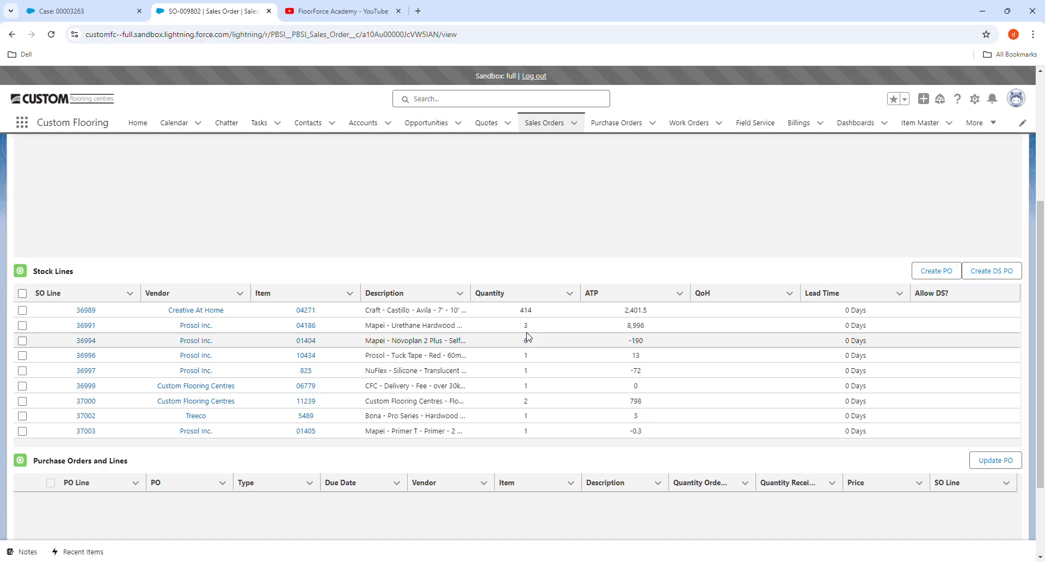
scroll(362, 270, up, 3)
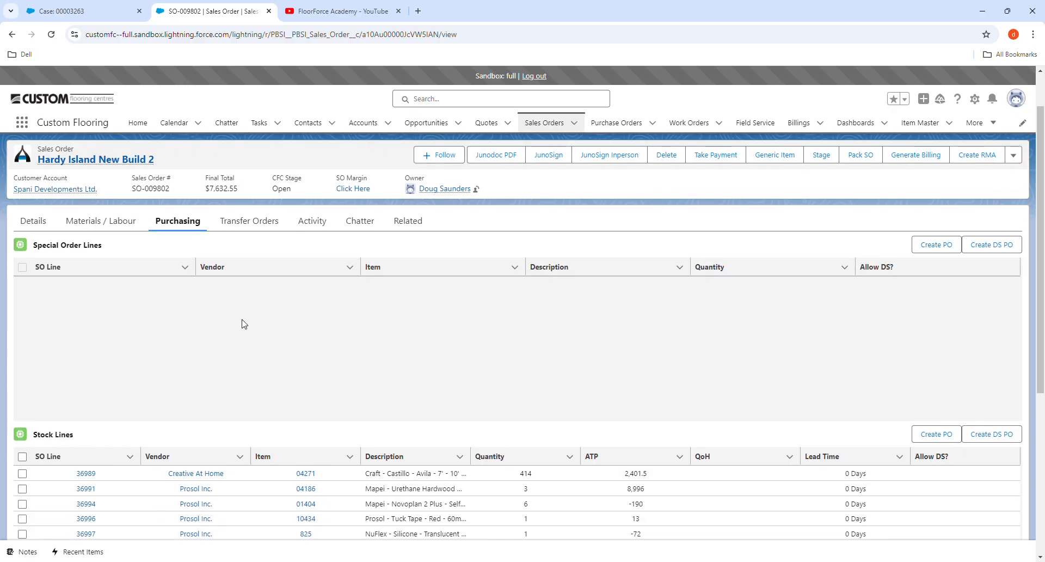
scroll(262, 327, down, 2)
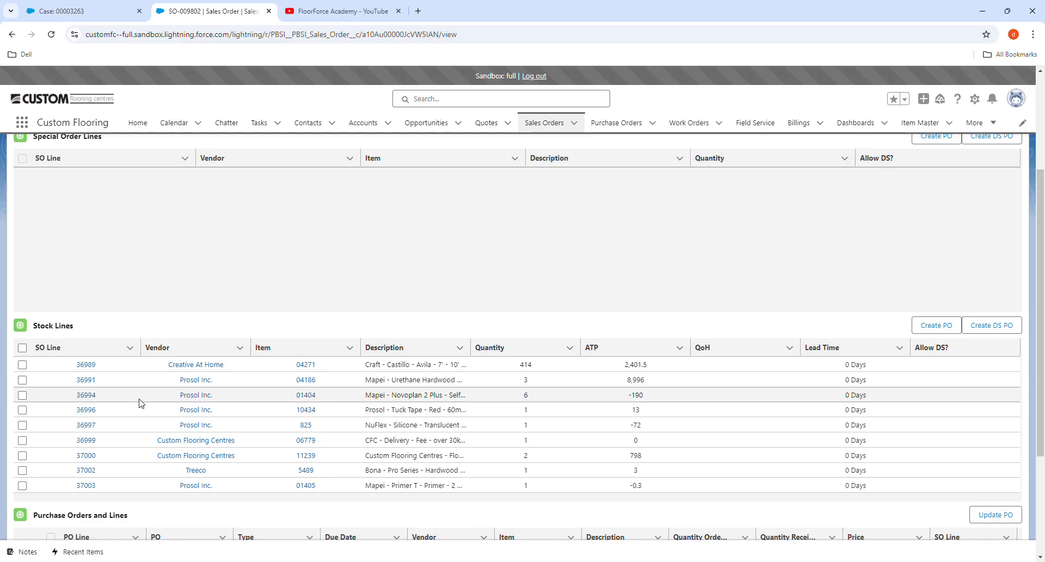
- Create a Prosol Inc. purchase order from stock lines 36994, 36997 and 37003, then reload SO-009802
click(23, 398)
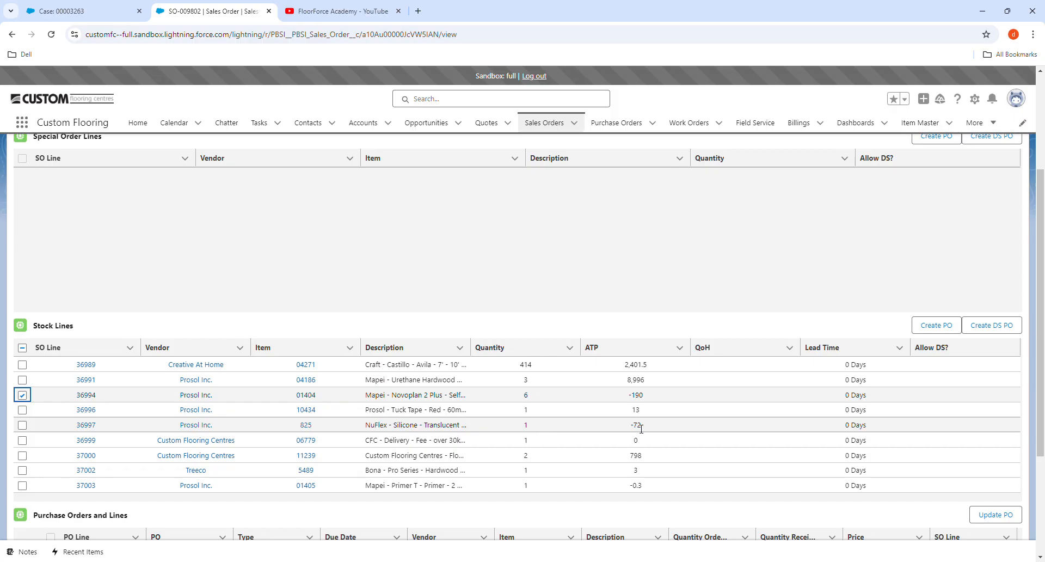
click(23, 426)
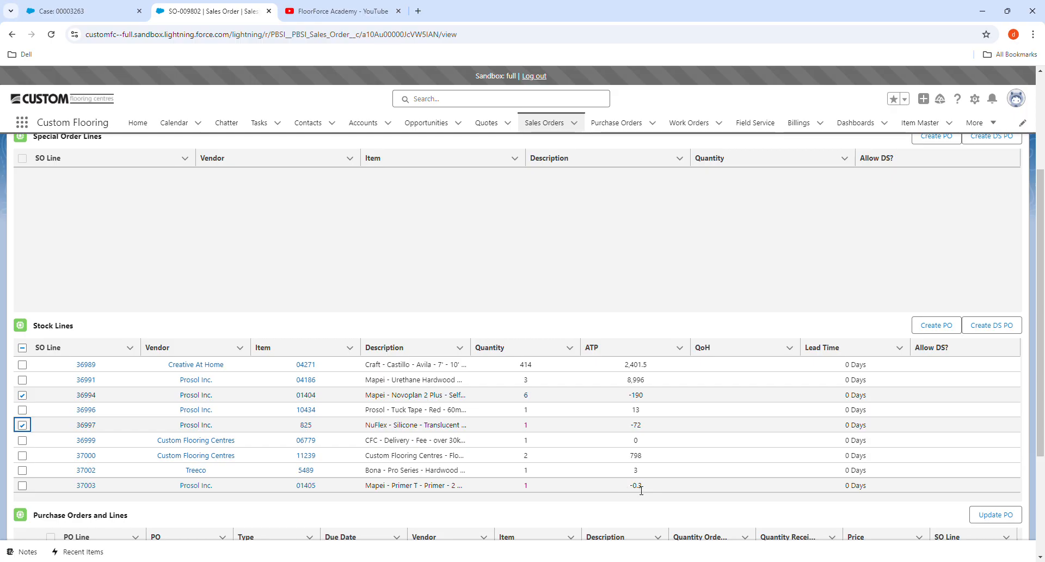
click(22, 485)
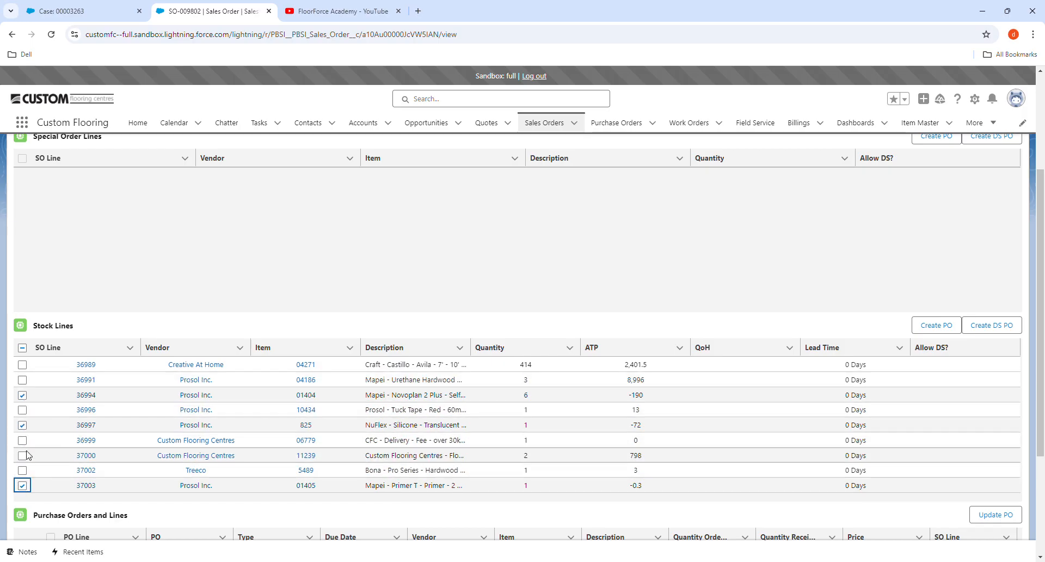
click(930, 327)
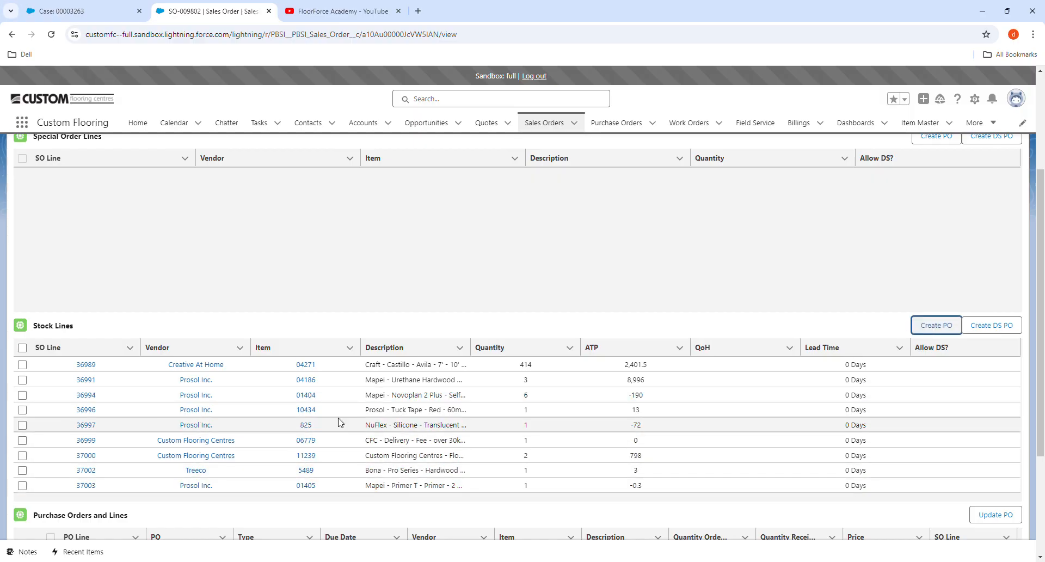
scroll(336, 415, down, 3)
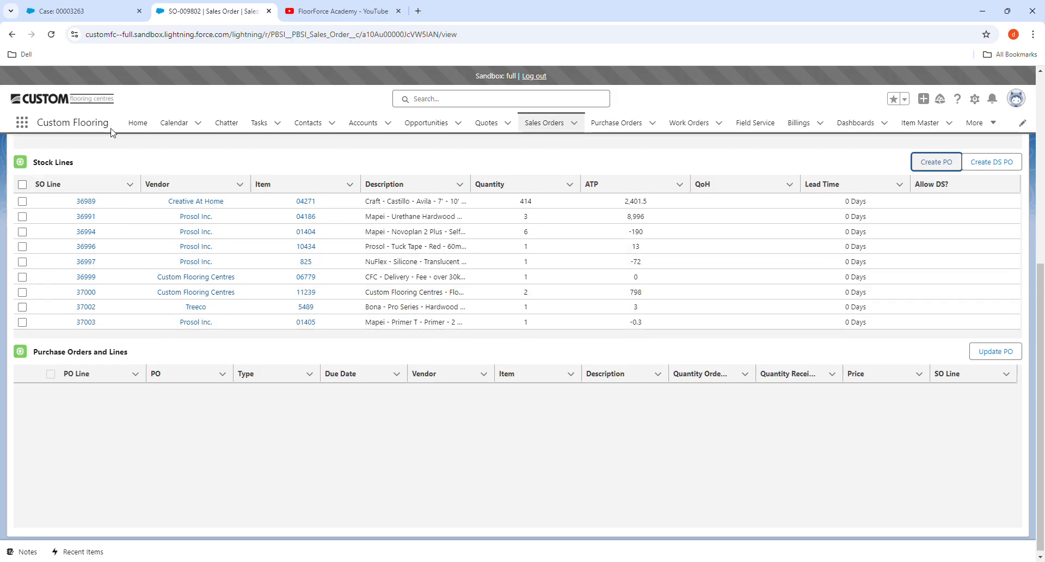
click(51, 35)
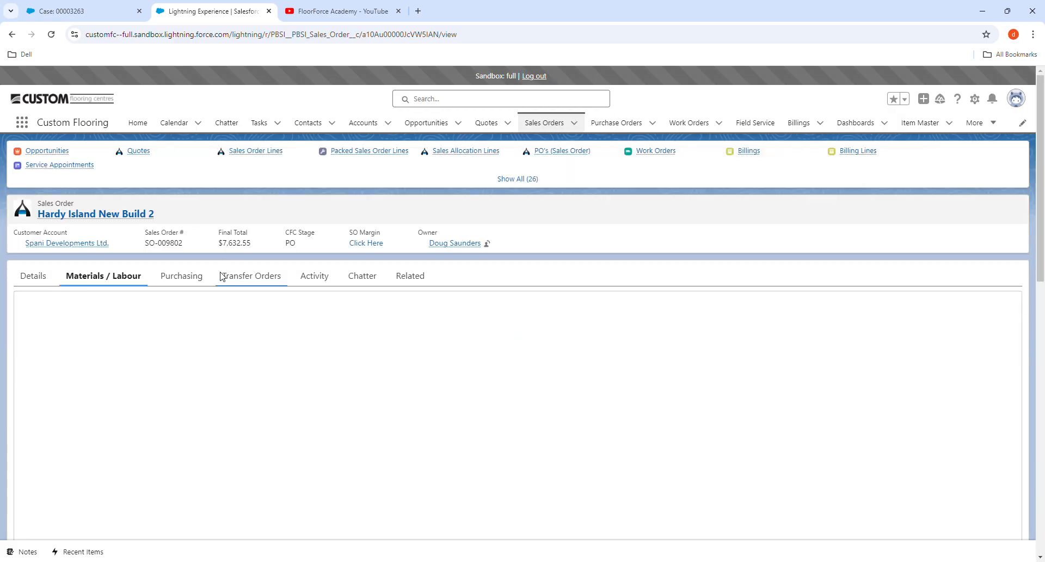
- Return to Purchasing and confirm PO-05058 from Prosol Inc. holds lines 07726–07728
click(199, 277)
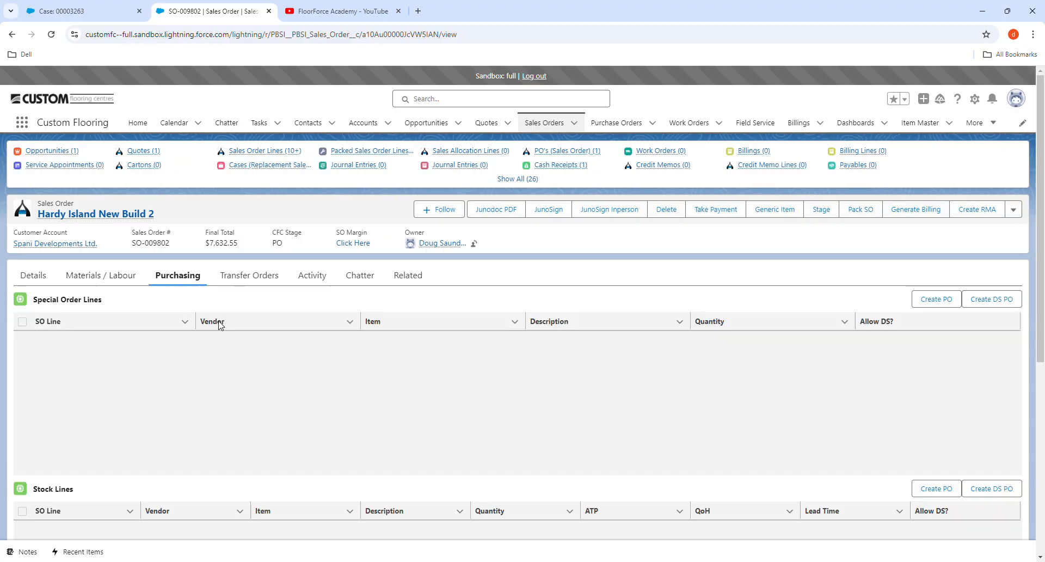
scroll(272, 373, down, 4)
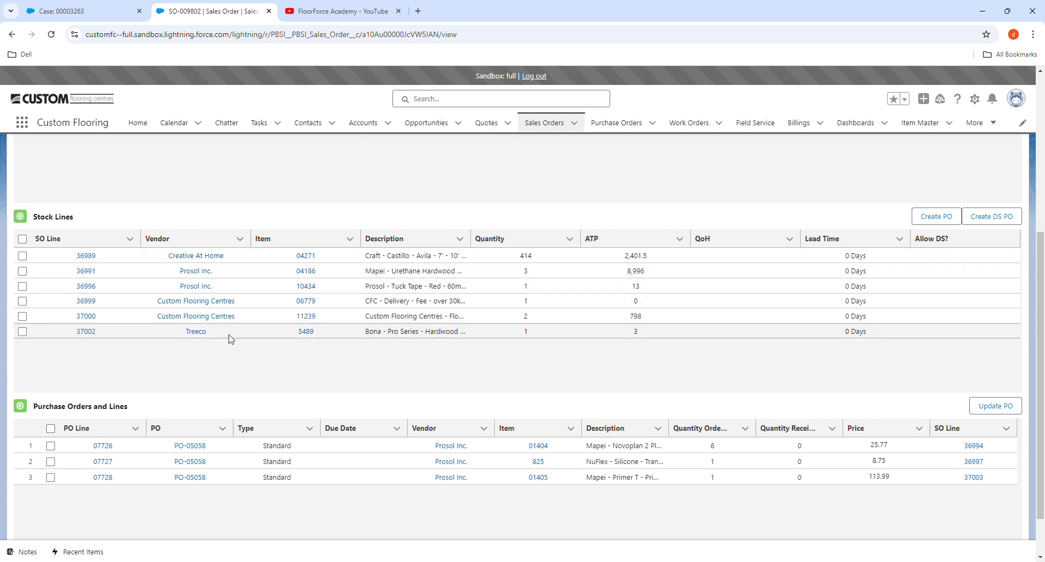
scroll(239, 206, up, 3)
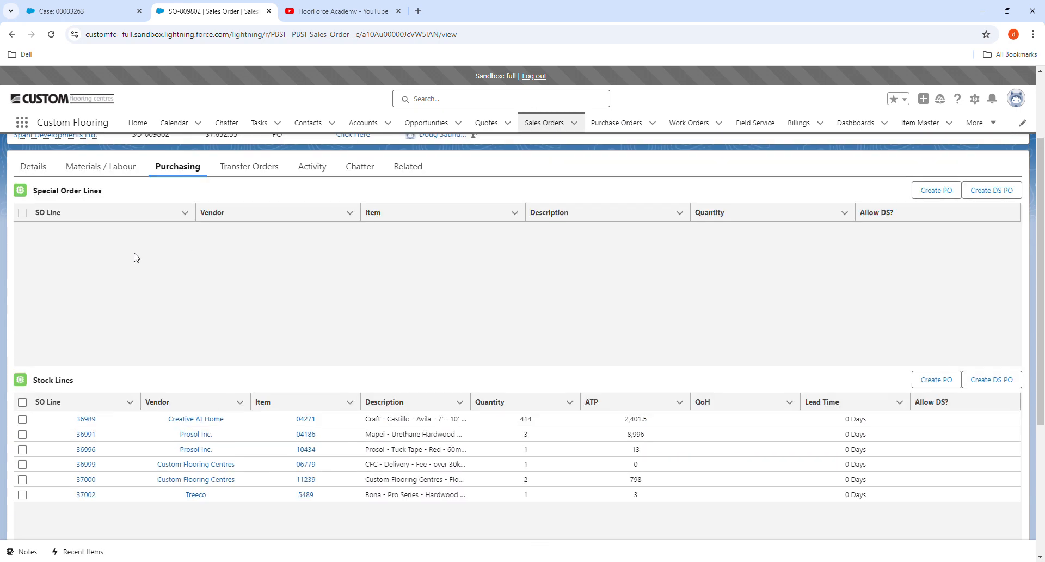
scroll(229, 269, down, 2)
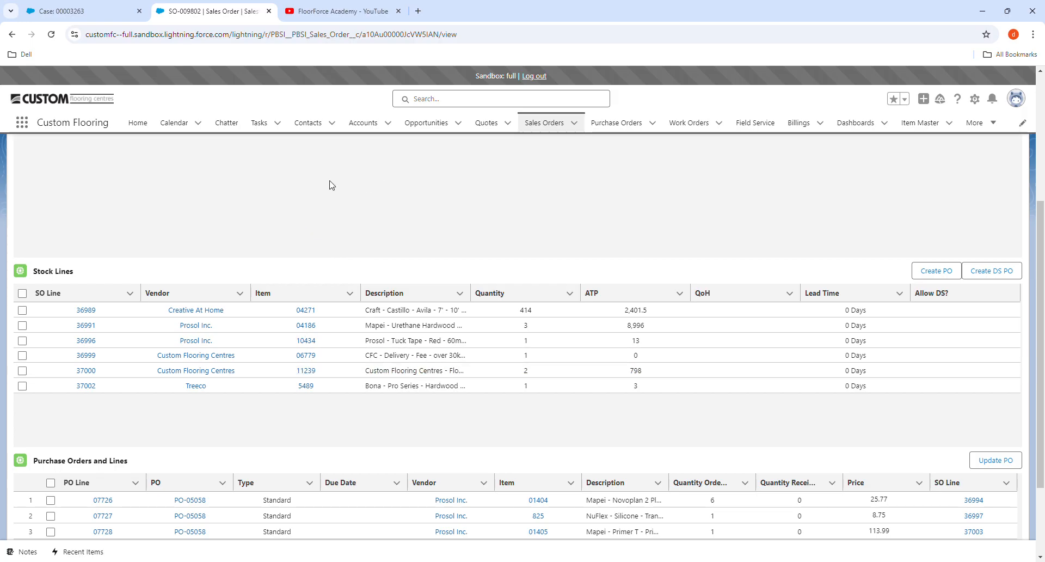
scroll(396, 376, down, 2)
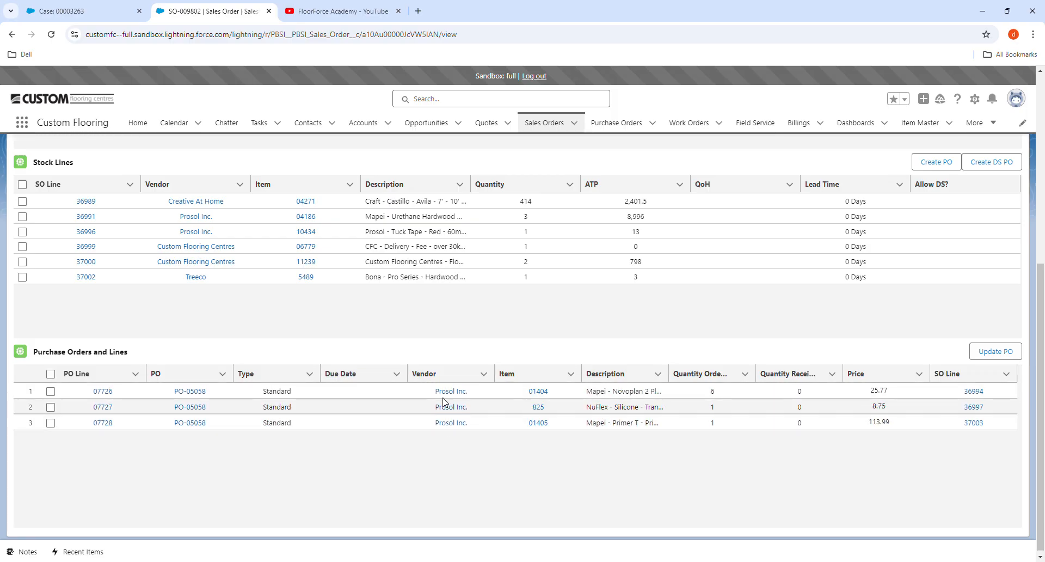
- Open PO-05058 and view its Novoplan 2 Plus, NuFlex Silicone and Primer T lines
click(196, 395)
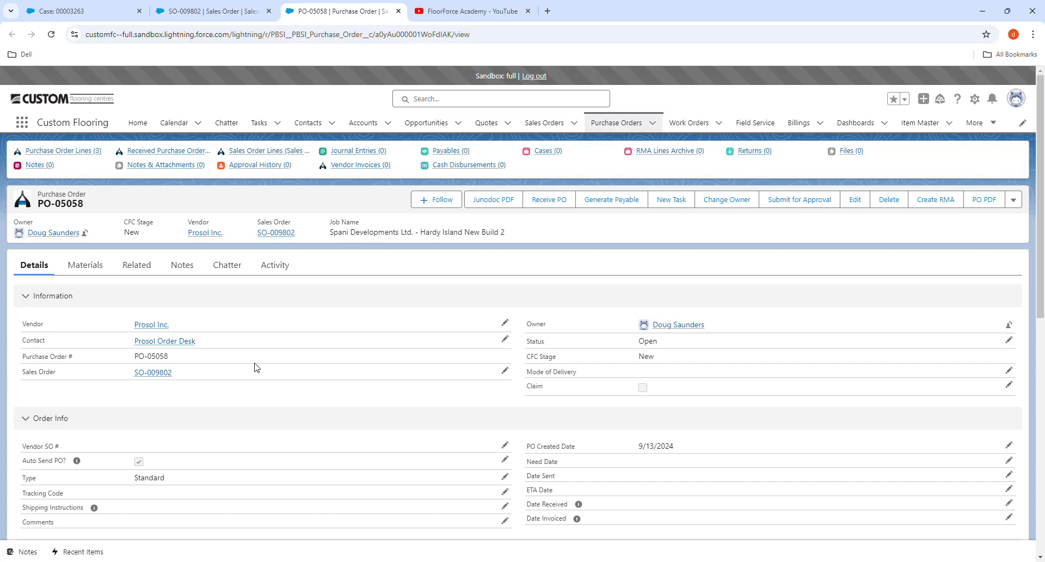
click(90, 266)
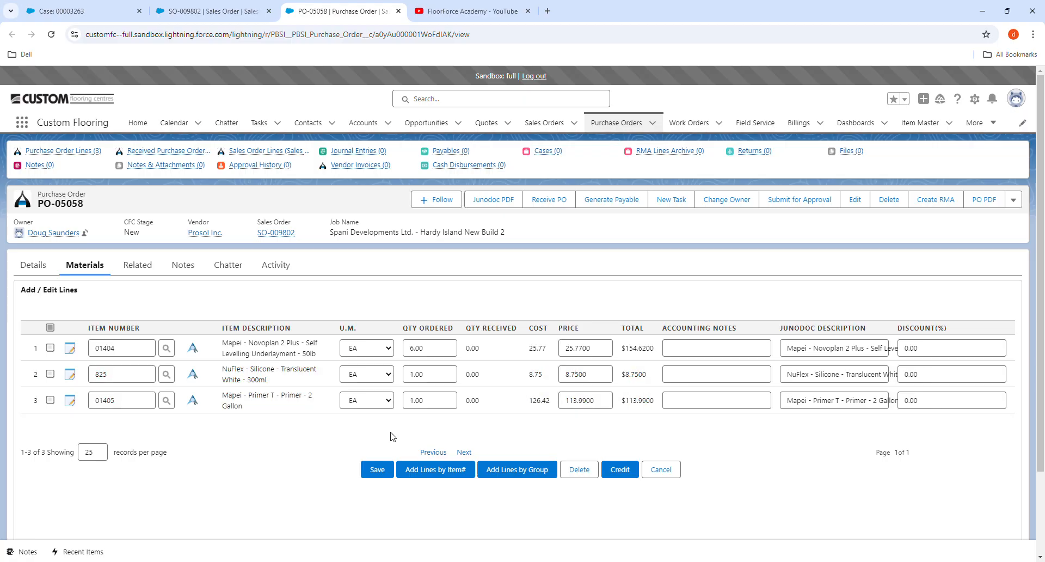
- Save PO-05058's Novoplan 2 Plus, NuFlex Silicone and Primer T material lines
click(375, 472)
- Generate a Junodoc PDF of PO-05058 using the Purchase Order template
click(502, 205)
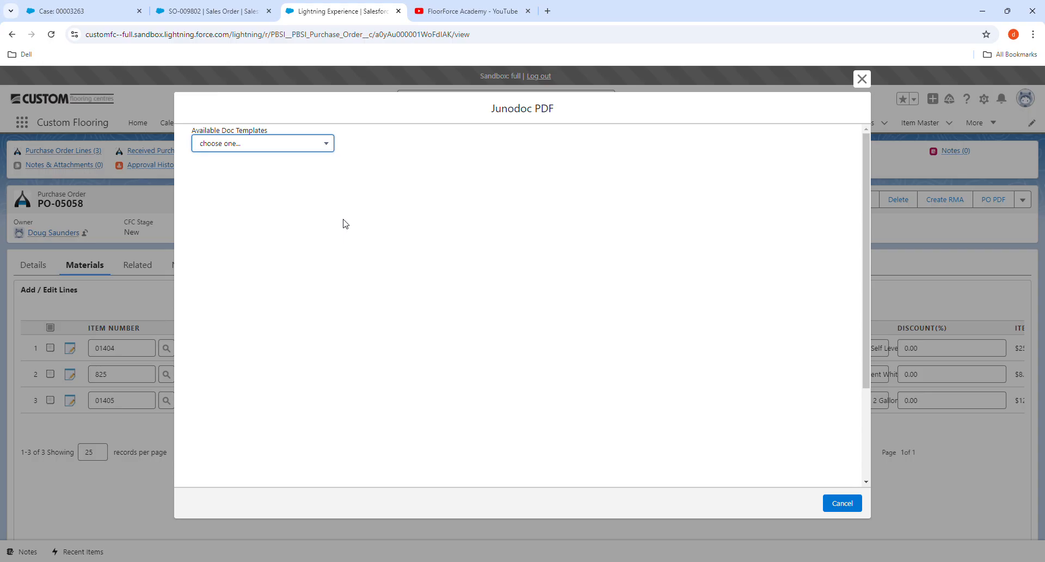
click(299, 144)
click(289, 179)
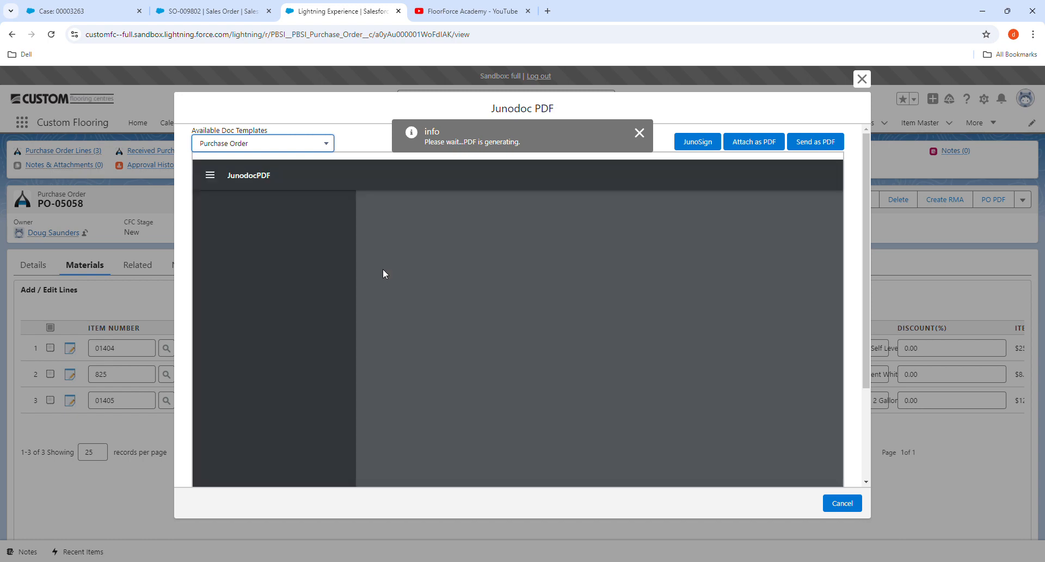
- Review the PO-05058 PDF preview, then bring up the Send as PDF email form
scroll(575, 342, down, 3)
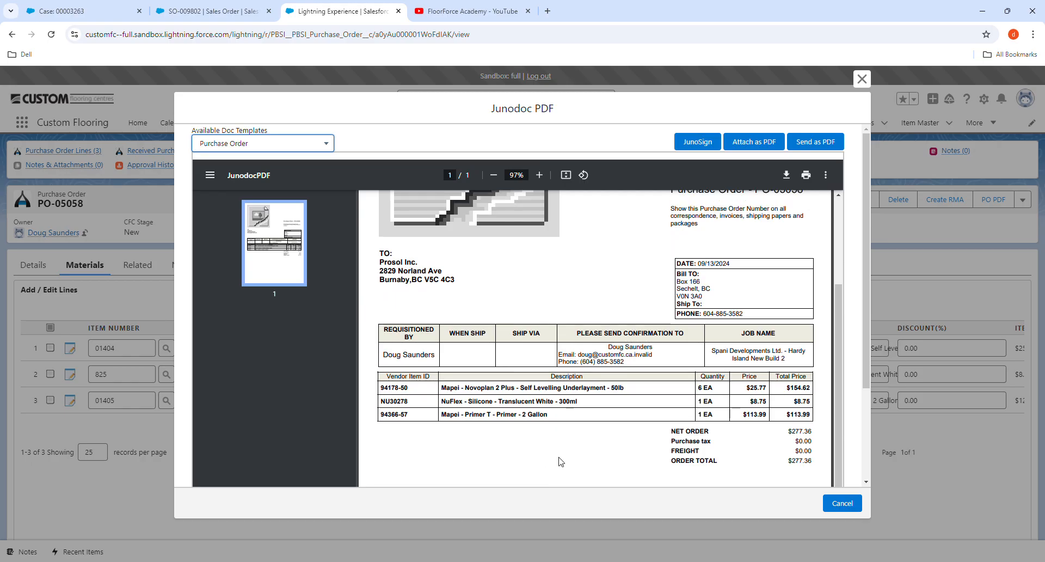
scroll(555, 457, up, 3)
scroll(524, 425, down, 3)
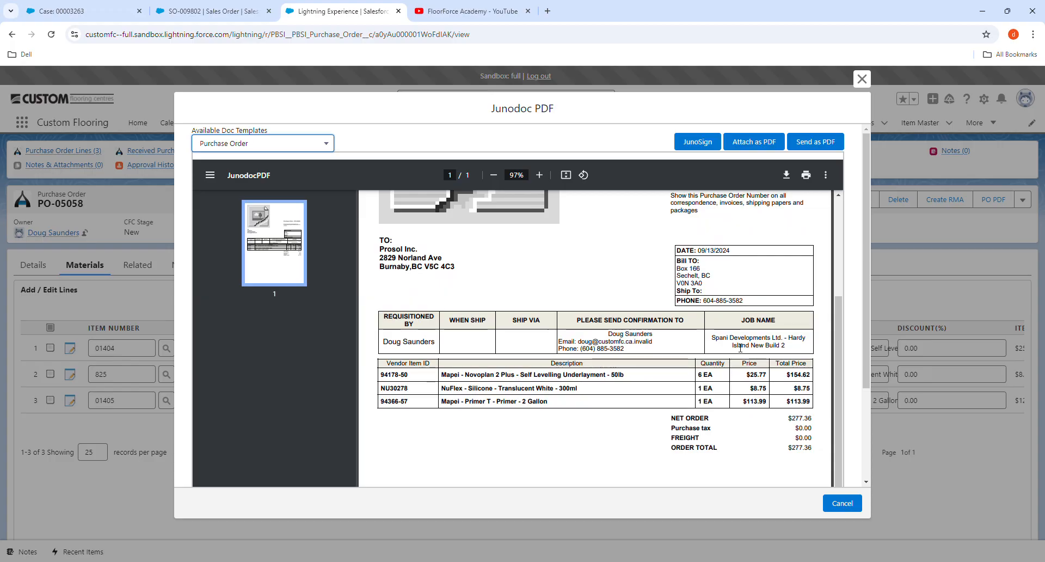
scroll(760, 358, up, 1)
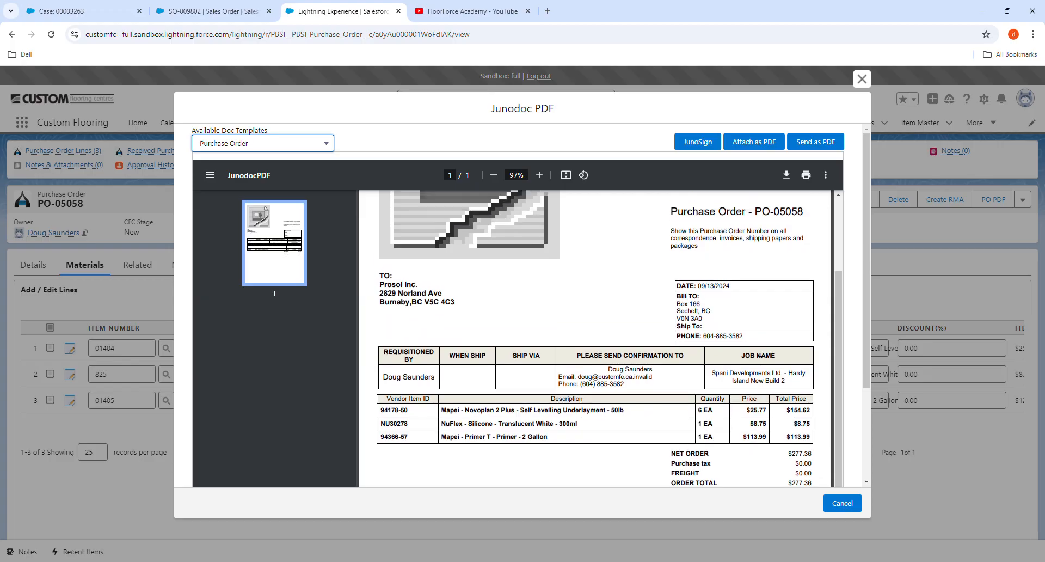
drag(807, 238, 755, 235)
click(758, 277)
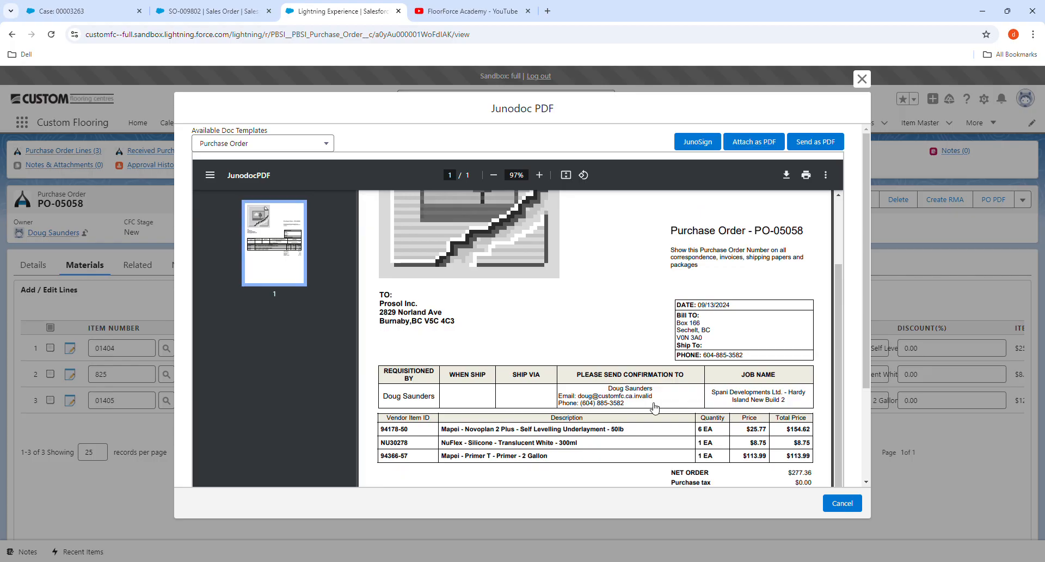
scroll(493, 404, down, 5)
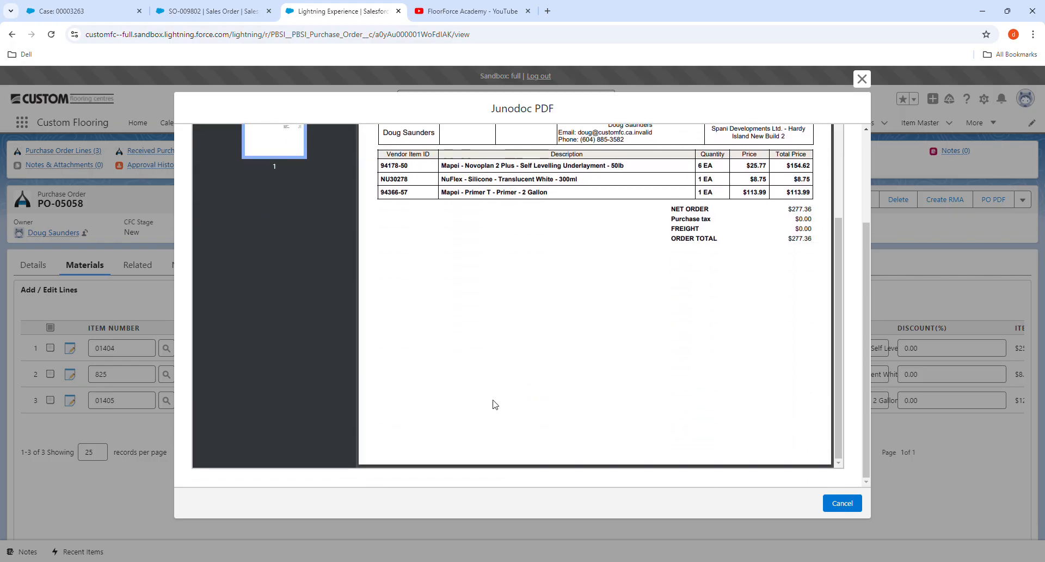
scroll(493, 404, up, 8)
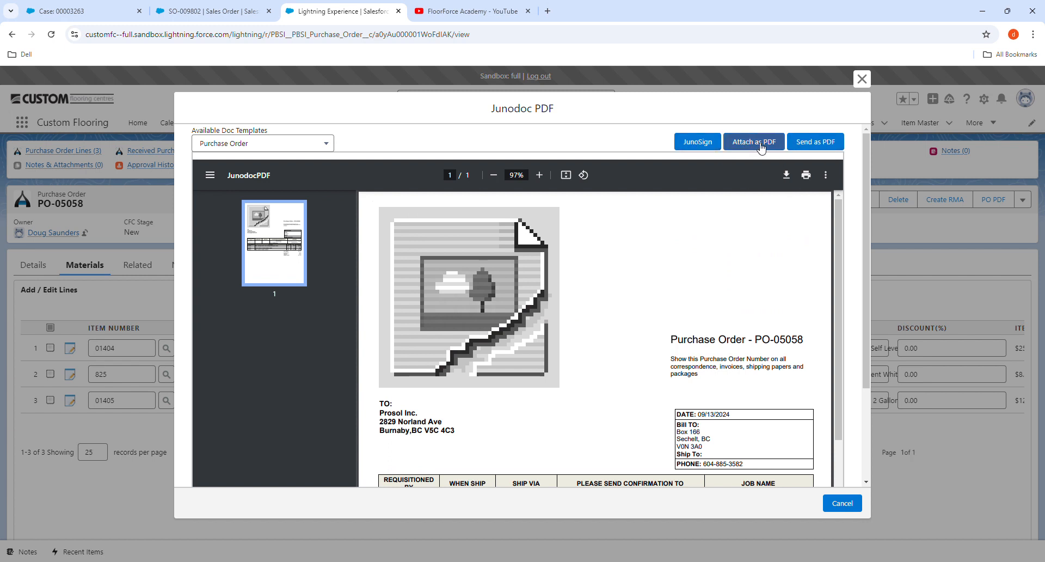
click(811, 141)
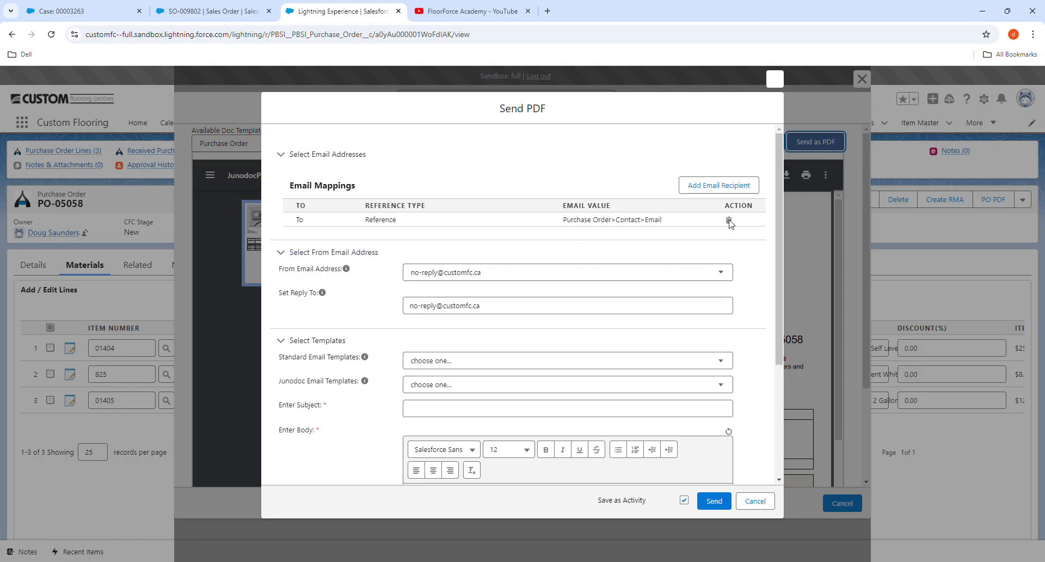
- Add a second To recipient with the vendor's e-mail address entered as plain text
click(710, 186)
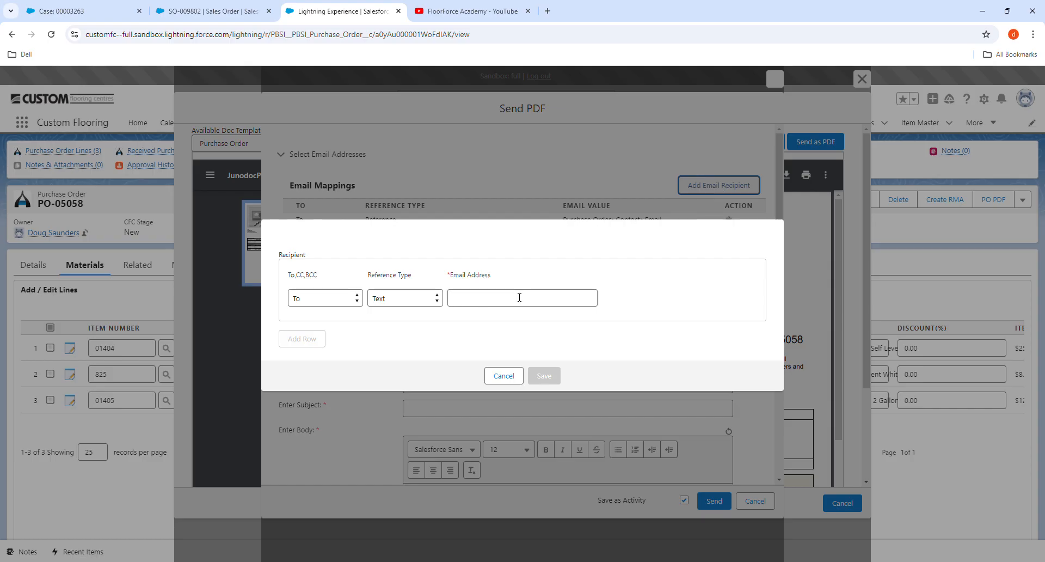
click(502, 375)
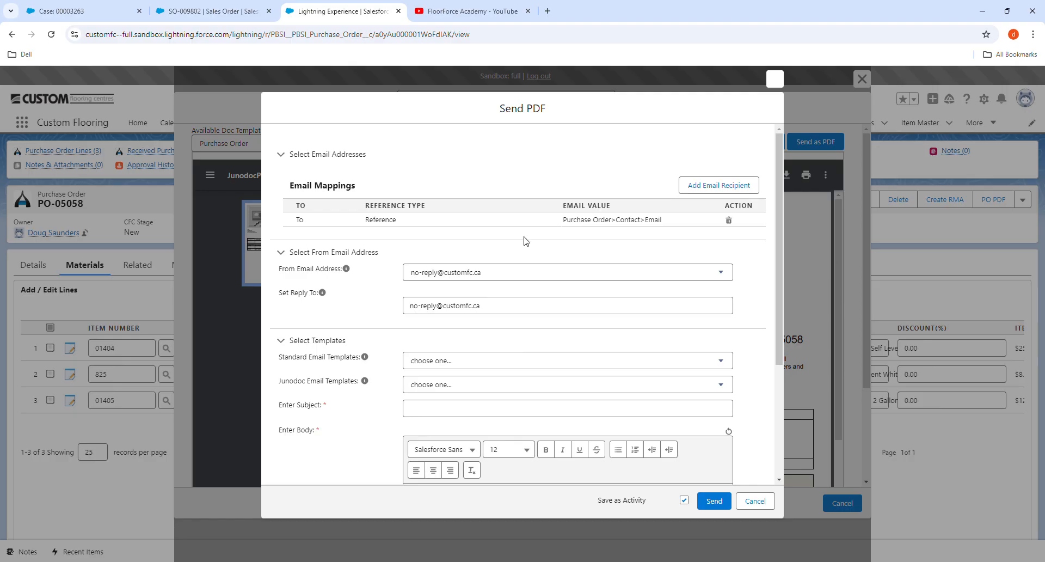
click(718, 185)
click(511, 298)
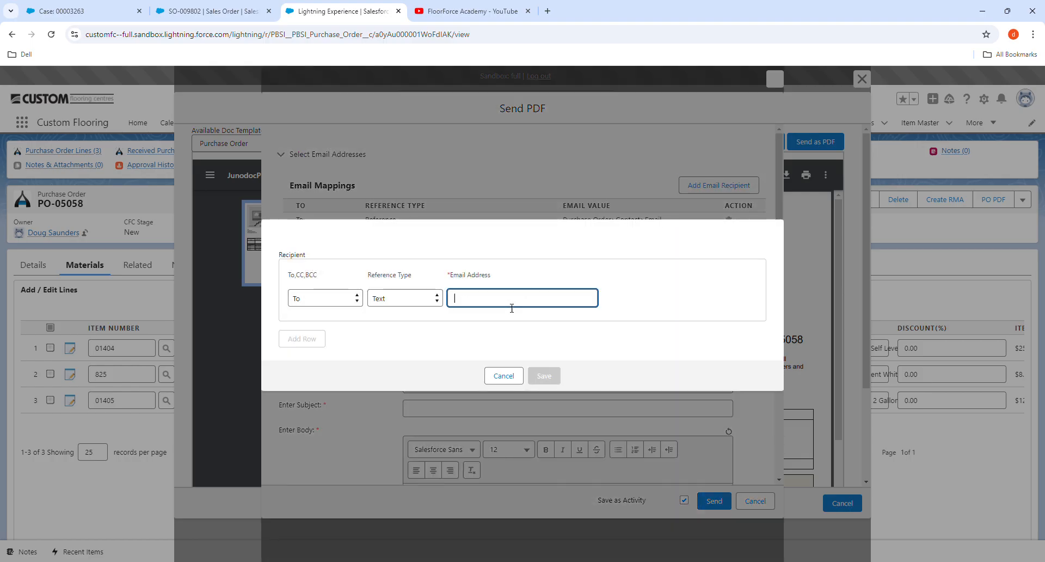
click(514, 323)
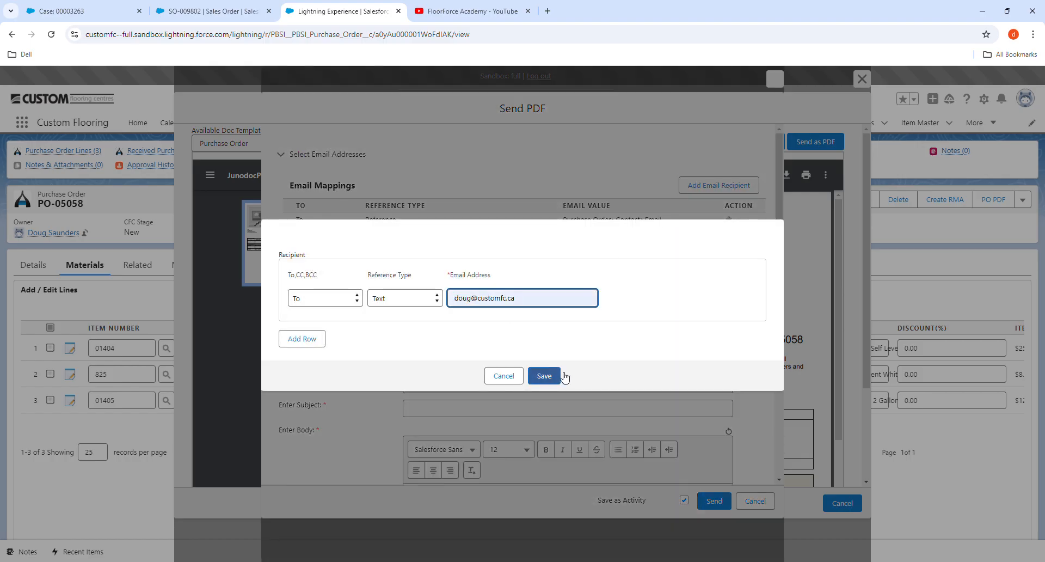
drag(525, 303, 483, 311)
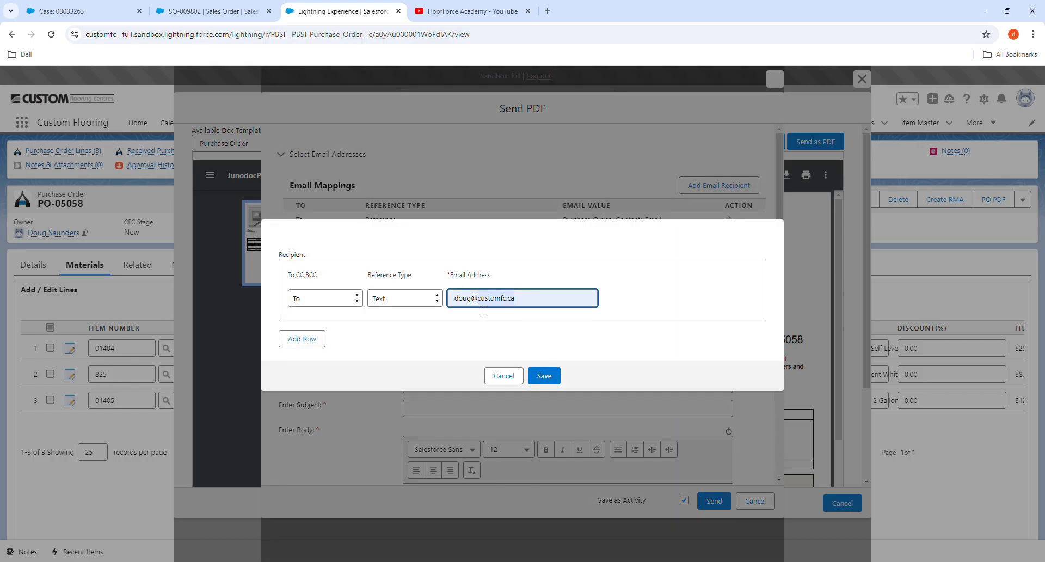
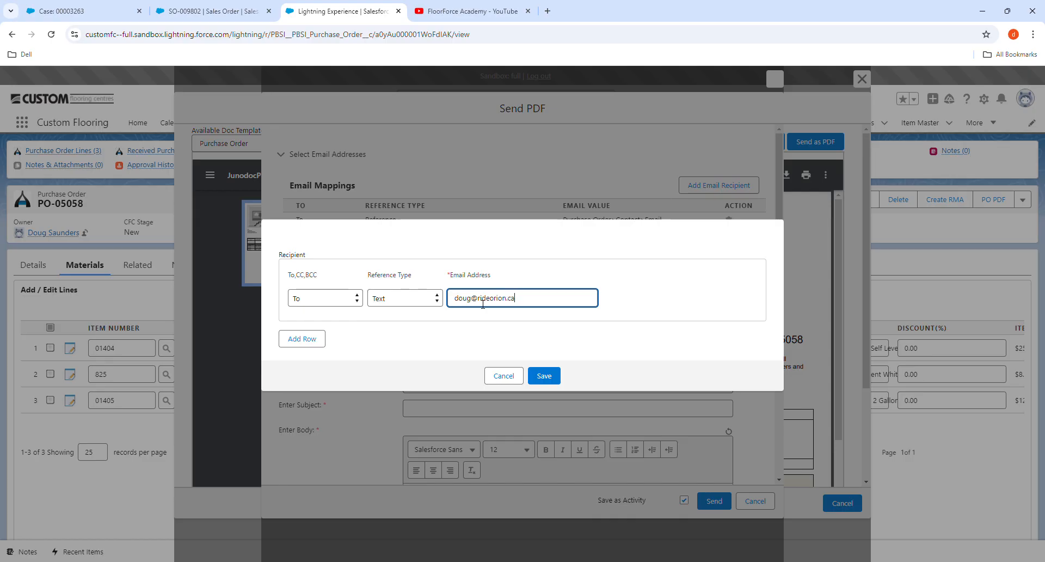
click(545, 376)
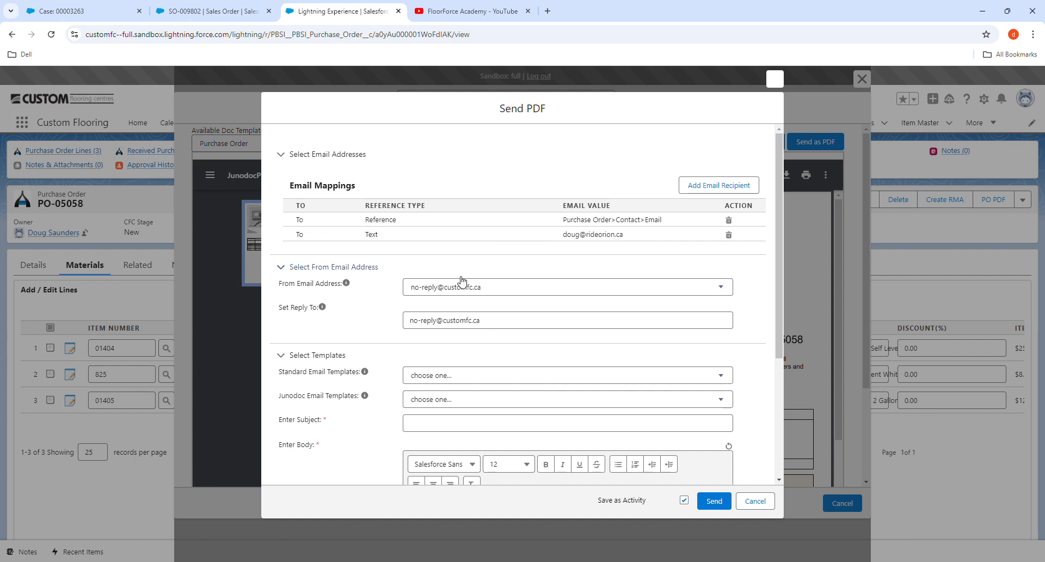
- Send from the owner's own address and apply the PO Process Request email template
click(523, 292)
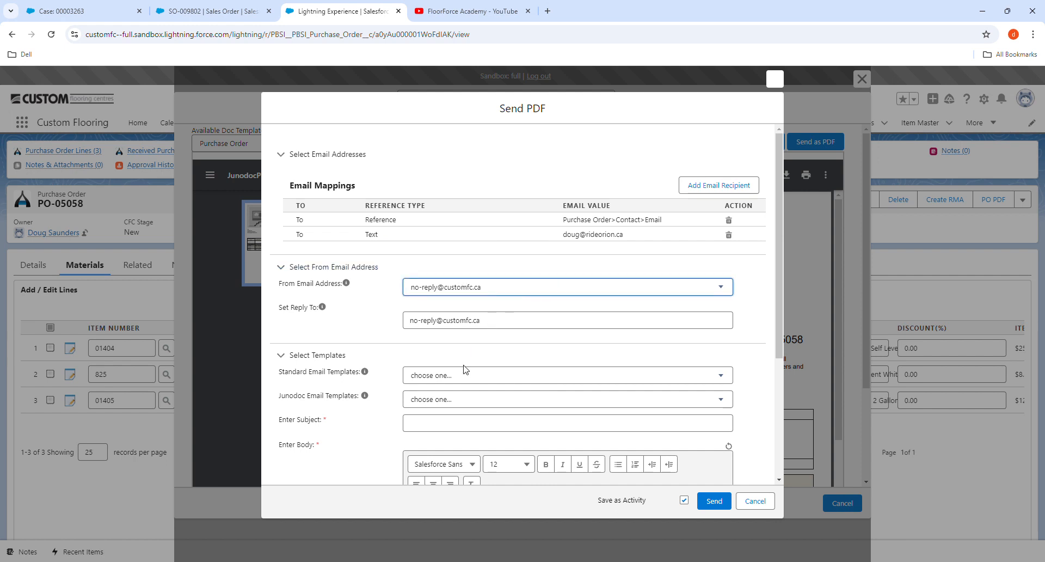
key(Down)
click(539, 326)
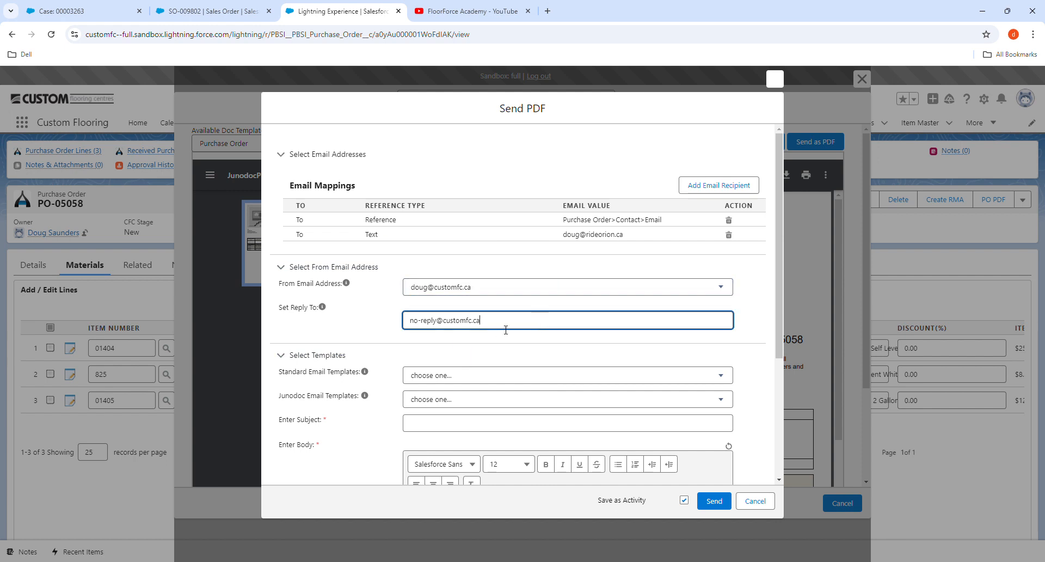
scroll(463, 326, down, 3)
click(440, 215)
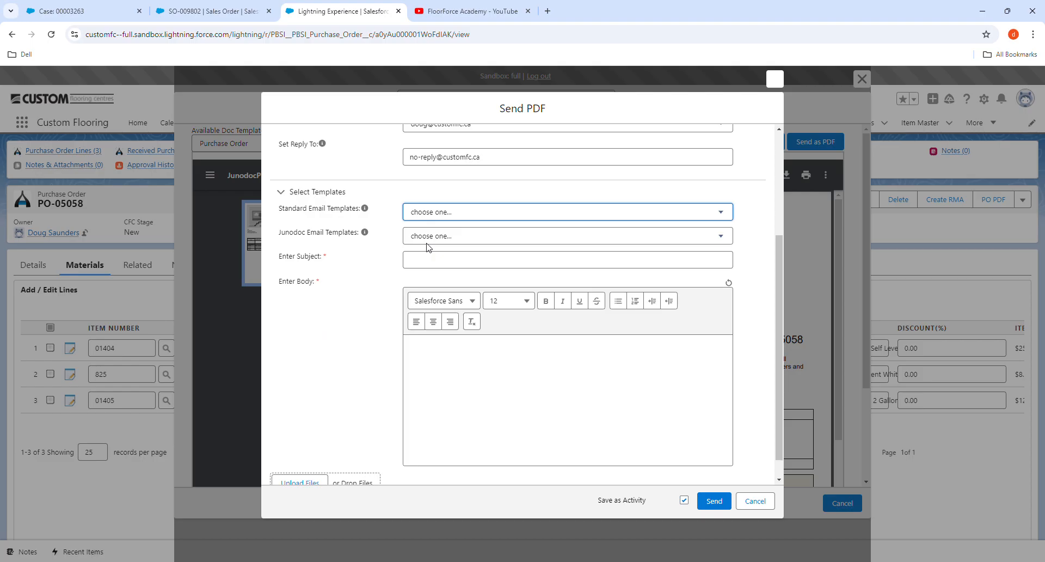
key(Down)
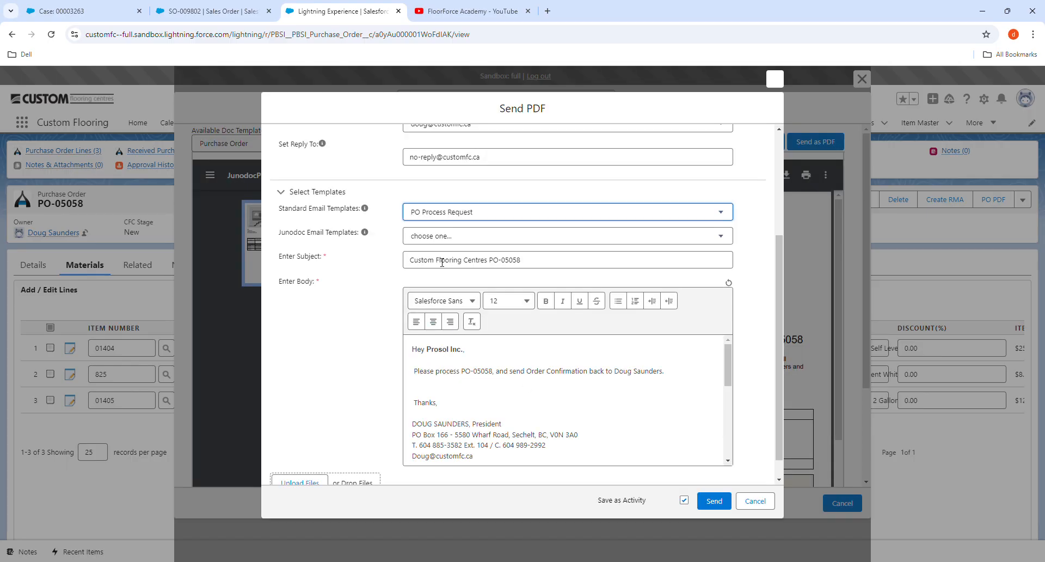
scroll(548, 266, down, 1)
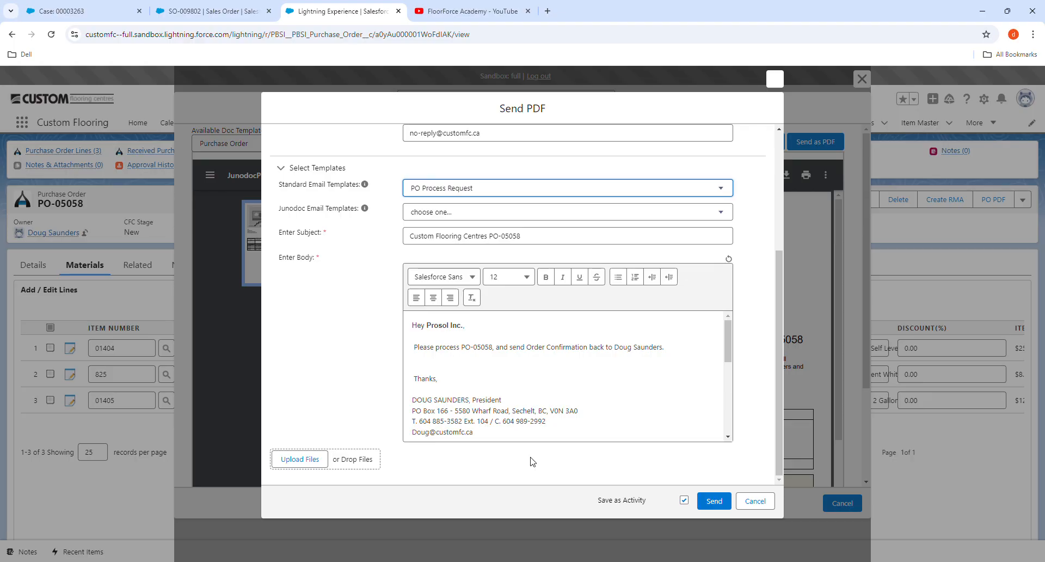
- Email PO-05058 to the vendor, then check the logged activity and material lines
click(721, 501)
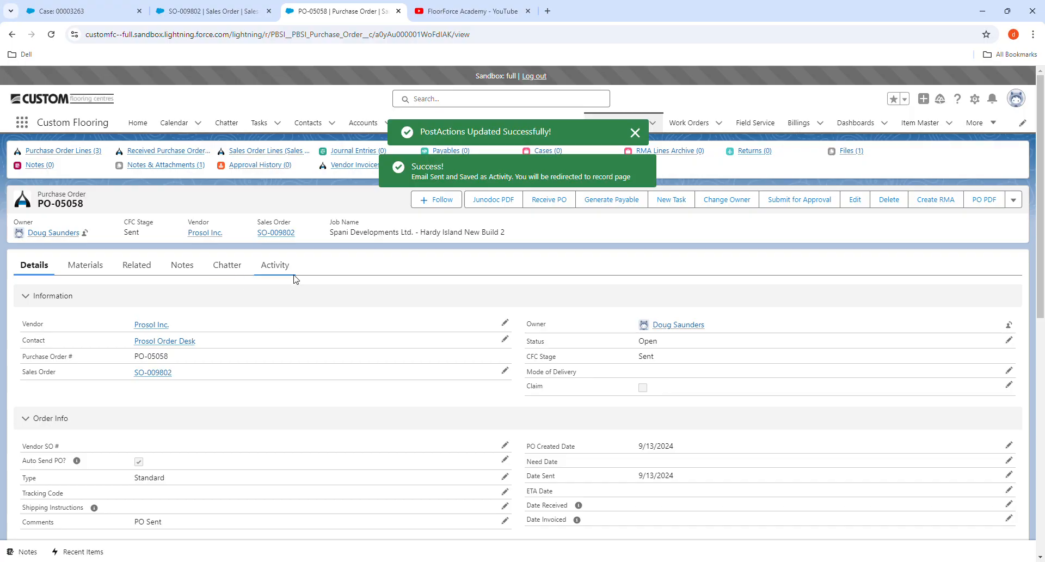
click(285, 267)
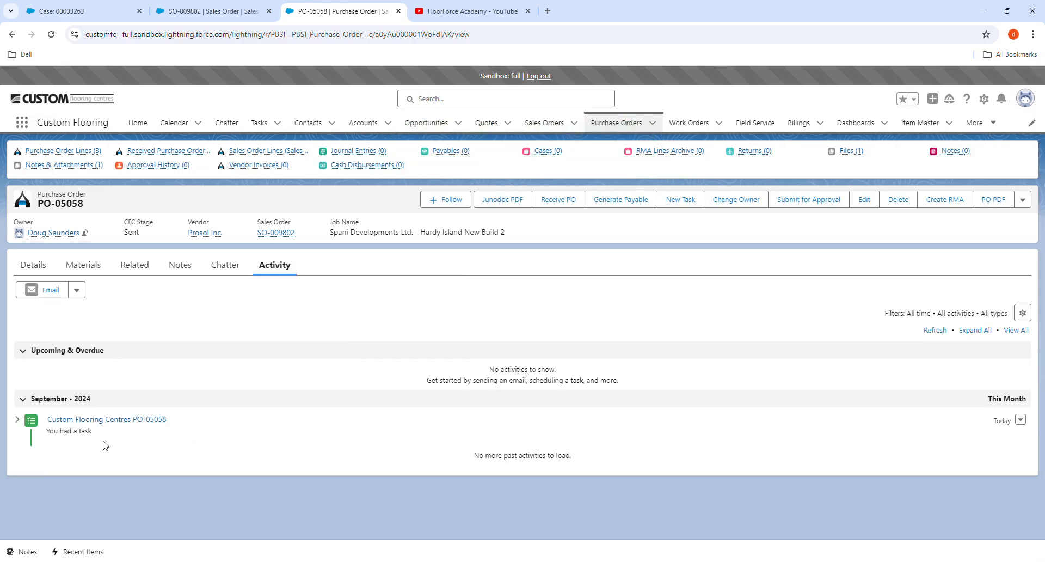
click(17, 420)
click(18, 419)
click(83, 266)
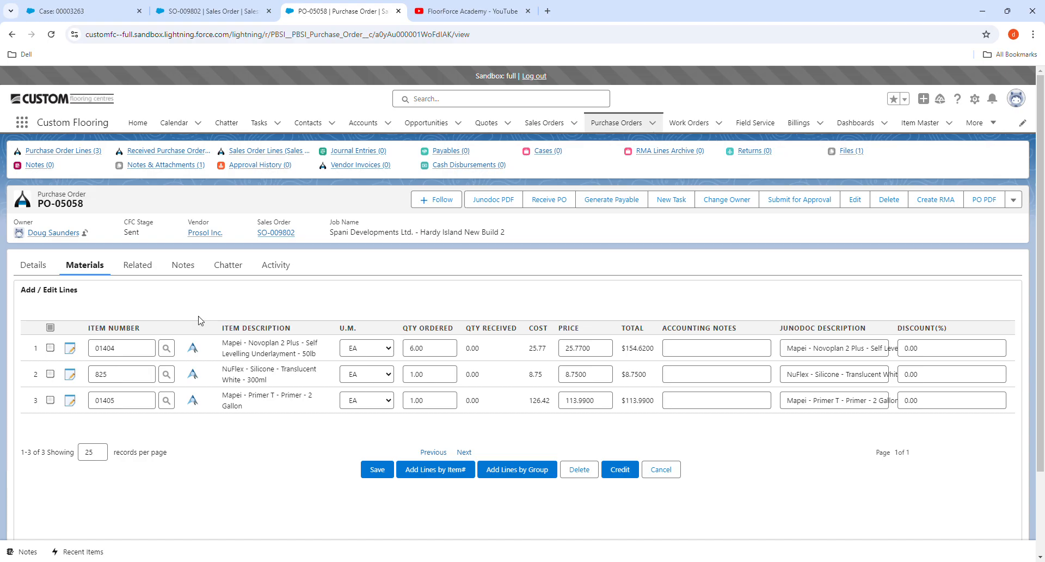
click(22, 268)
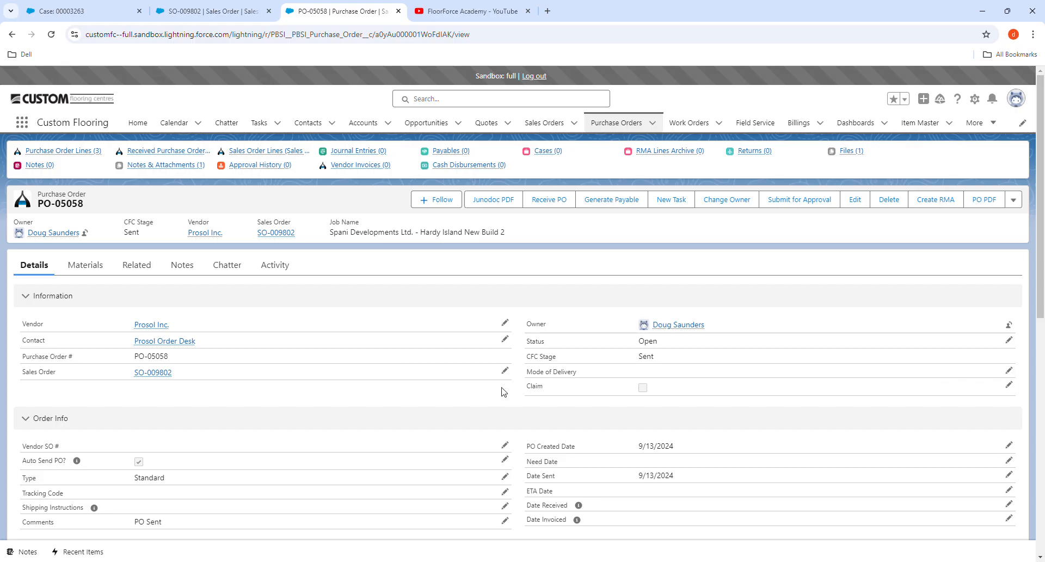
scroll(502, 392, down, 1)
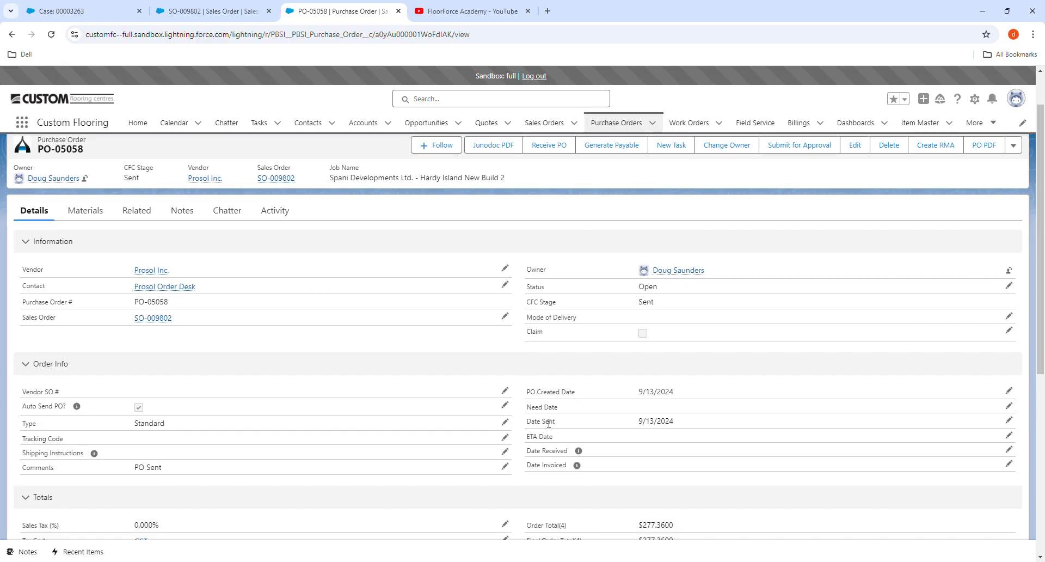
scroll(549, 422, down, 1)
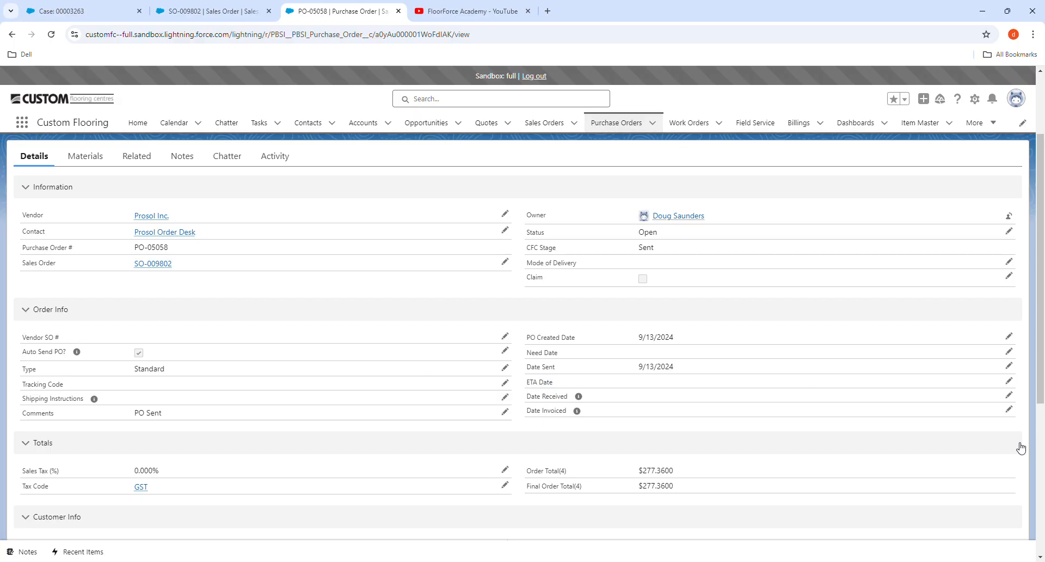
- Set ETA Date 9/15/2024 and enter the vendor's SO number, saving PO-05058 as Confirmed
click(1010, 381)
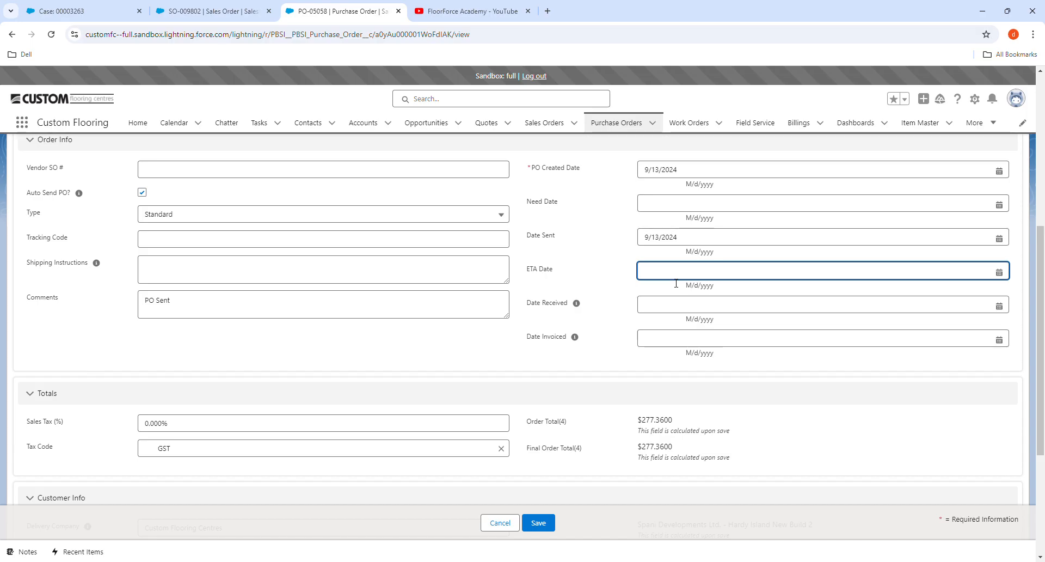
text(9/15/2027)
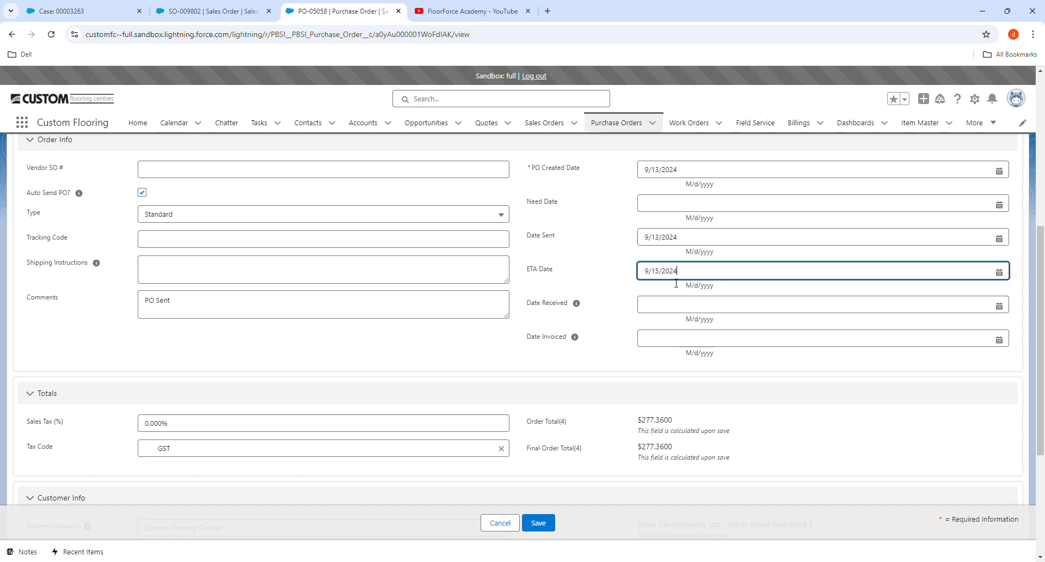
click(263, 179)
text(123)
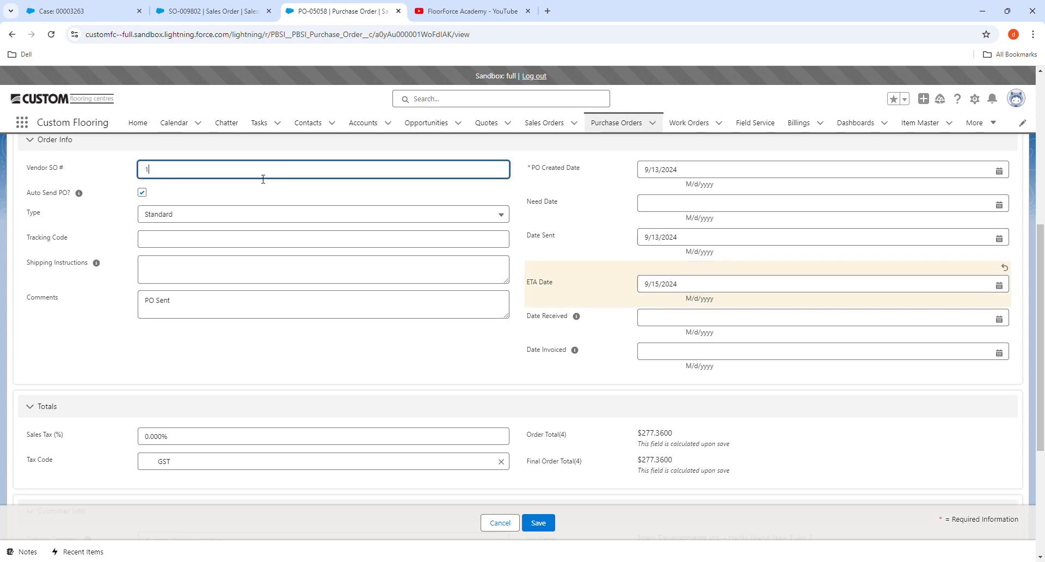
key(BackSpace)
key(BackSpace)
key(BackSpace)
text(6358741)
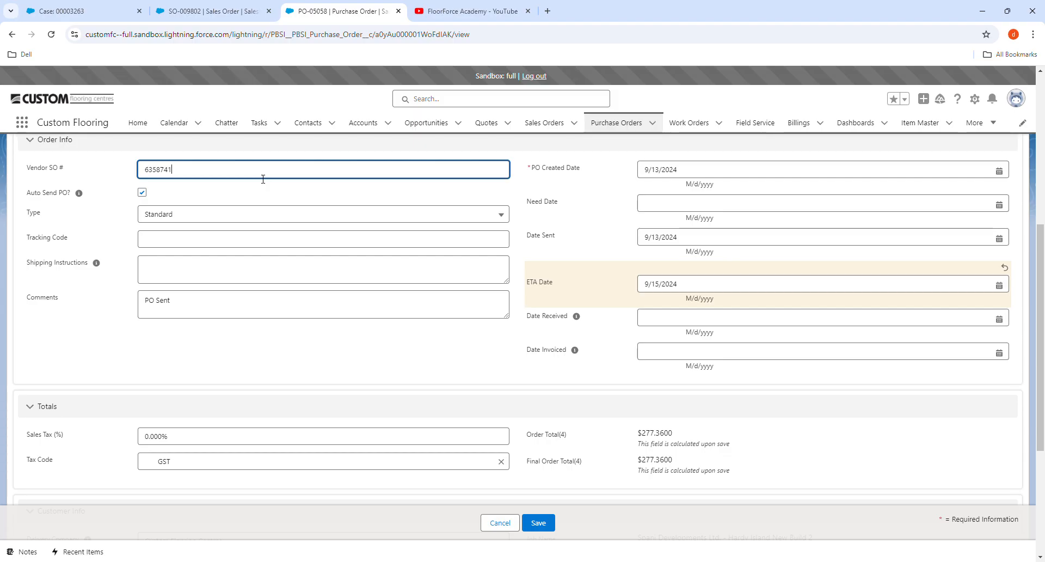
click(549, 523)
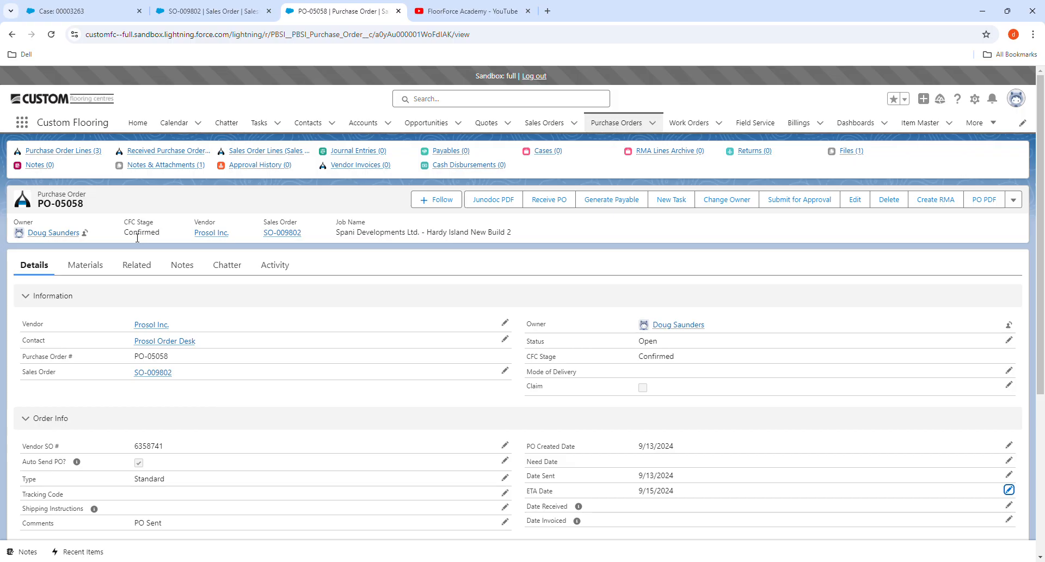
scroll(137, 238, down, 1)
scroll(305, 346, down, 2)
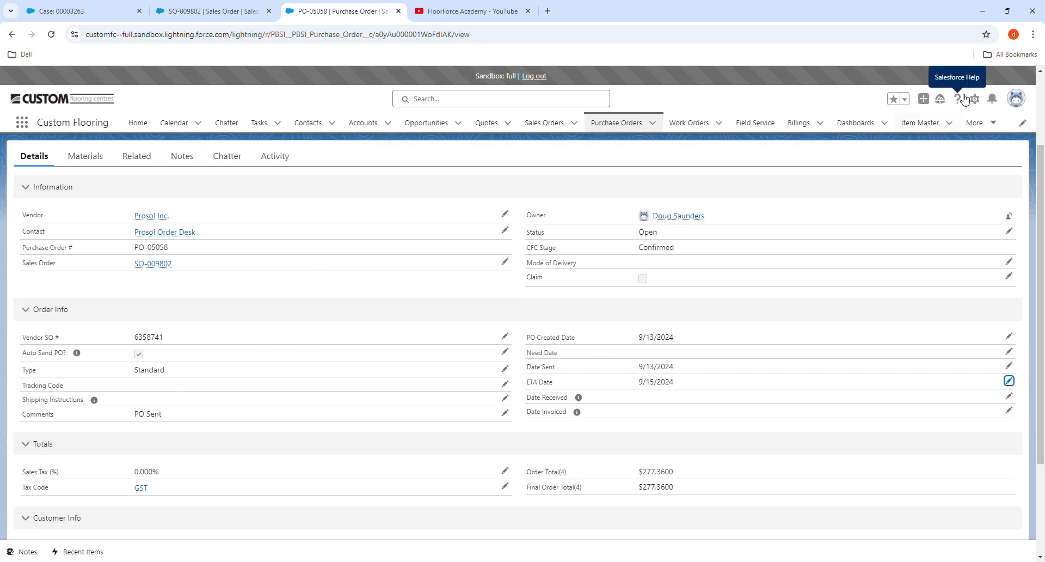
scroll(348, 272, up, 2)
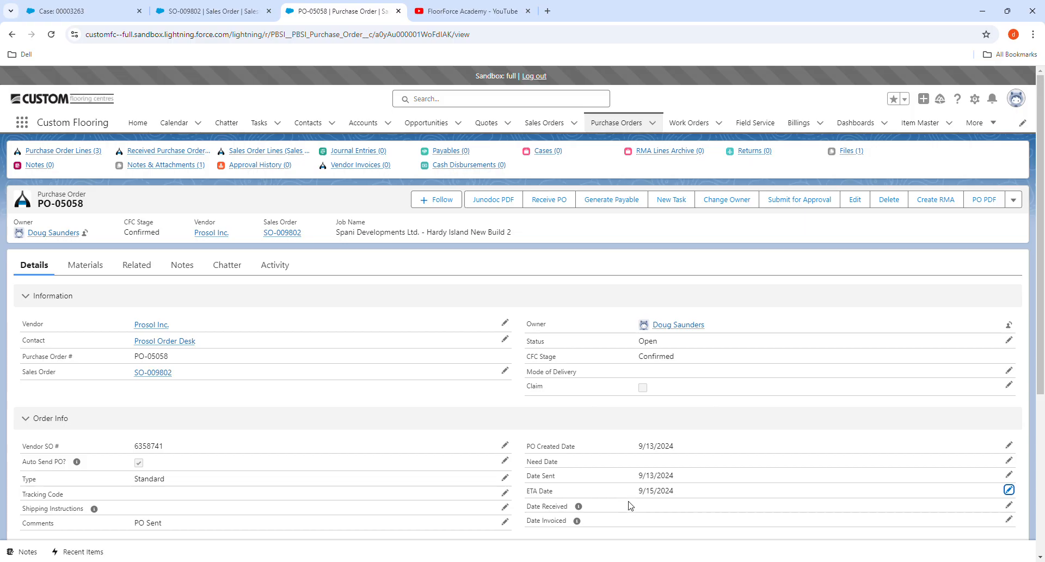
drag(677, 496, 640, 507)
click(507, 401)
scroll(474, 423, down, 1)
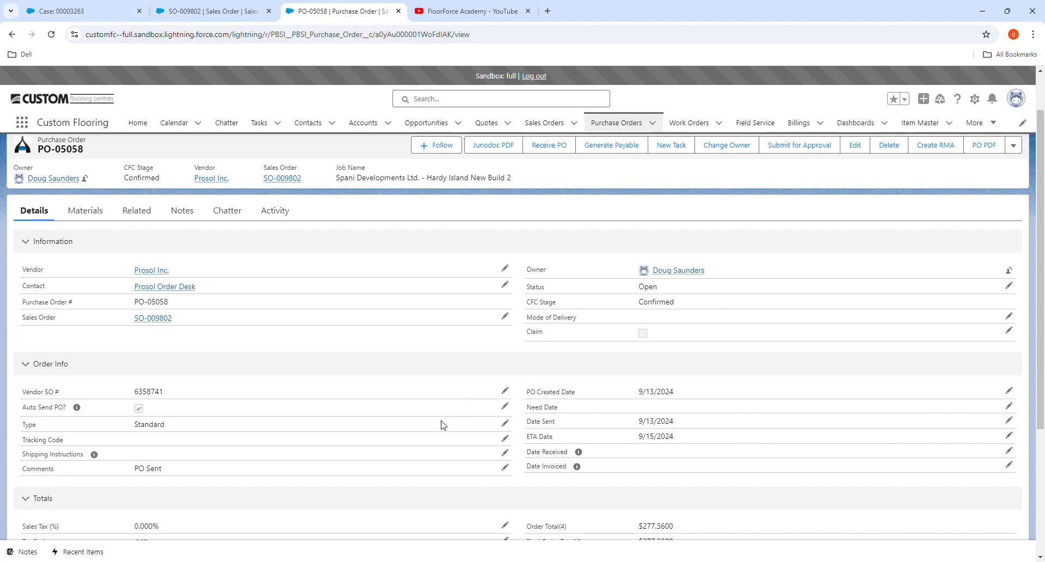